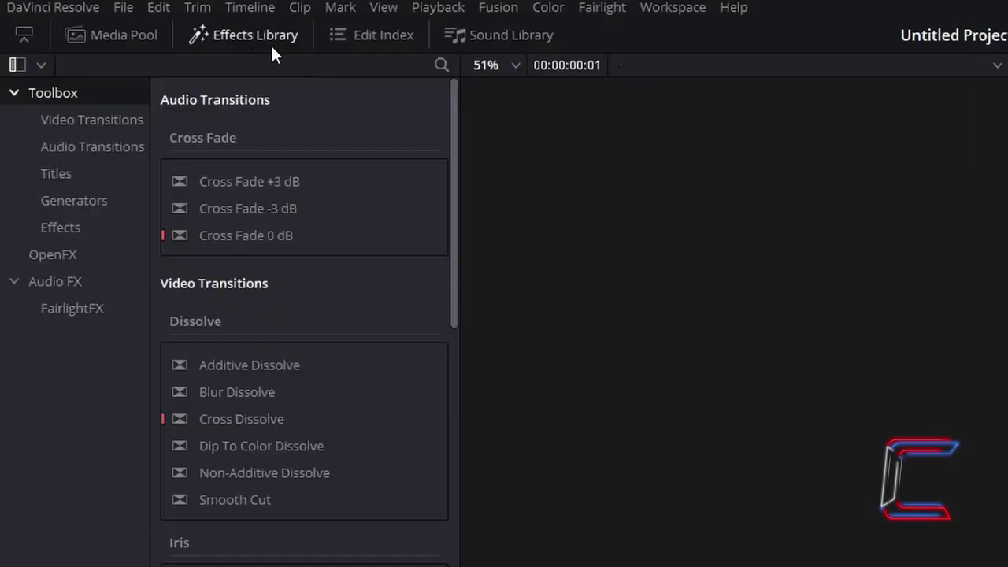
Drop a Fusion Composition effect onto the empty timeline and open it in the Fusion page
click(272, 45)
click(99, 225)
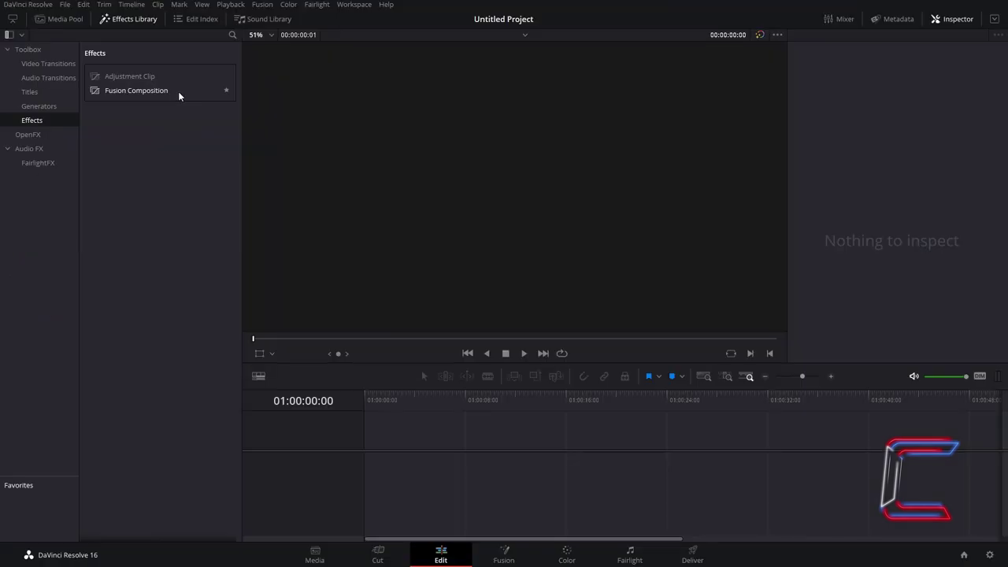
drag(178, 92, 370, 441)
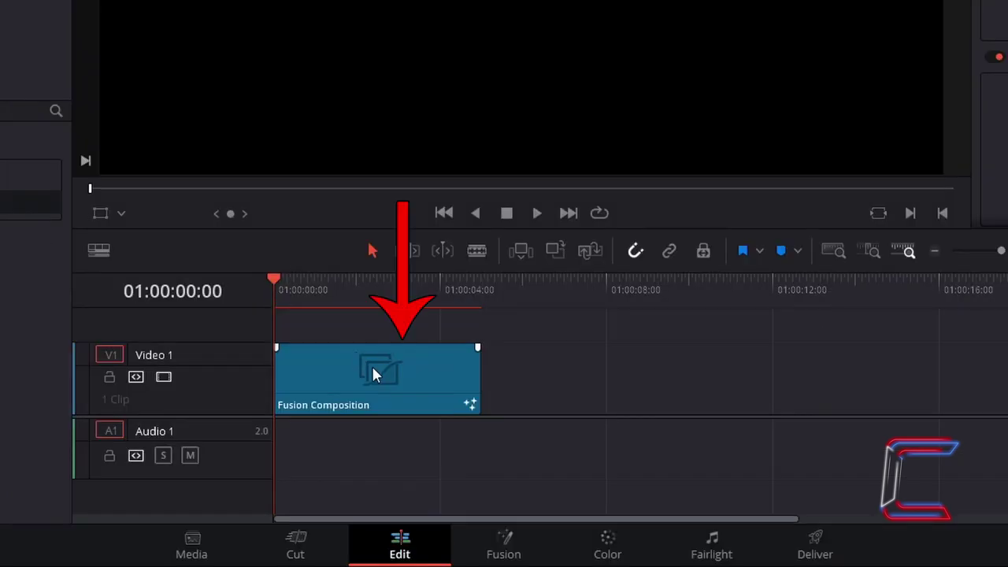
right_click(372, 367)
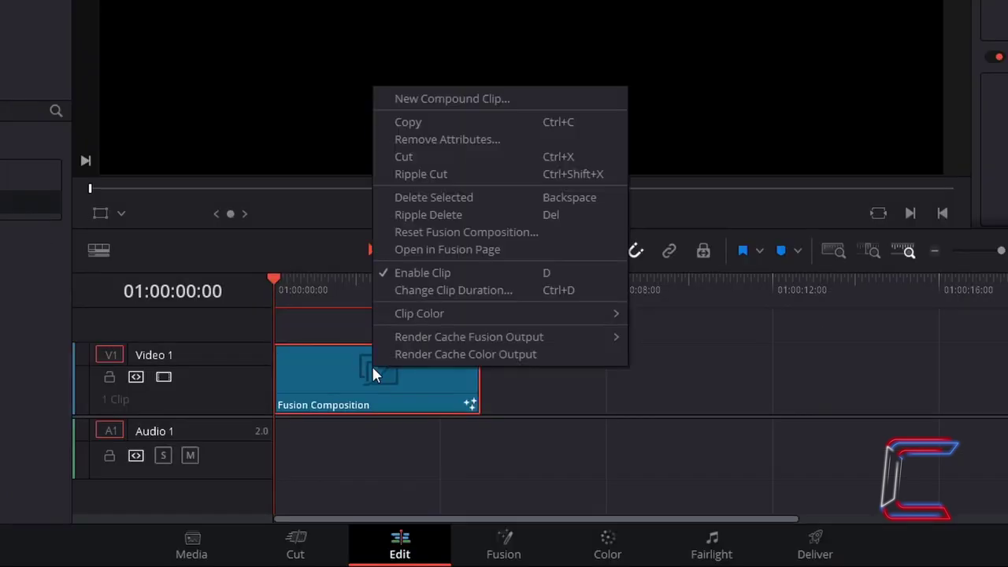
click(512, 247)
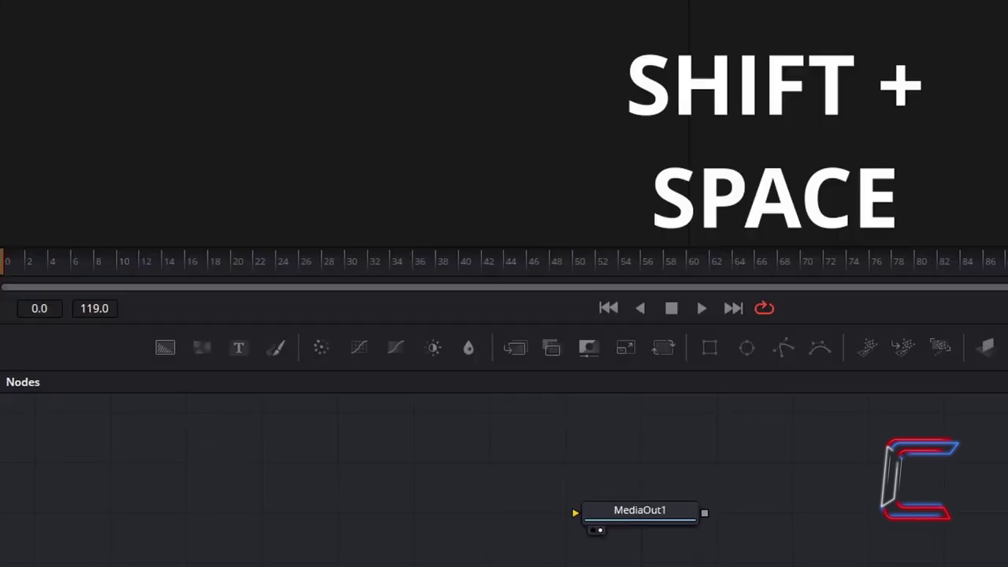
Add a Text+ node and wire Text1's output into MediaOut1
key(shift+space)
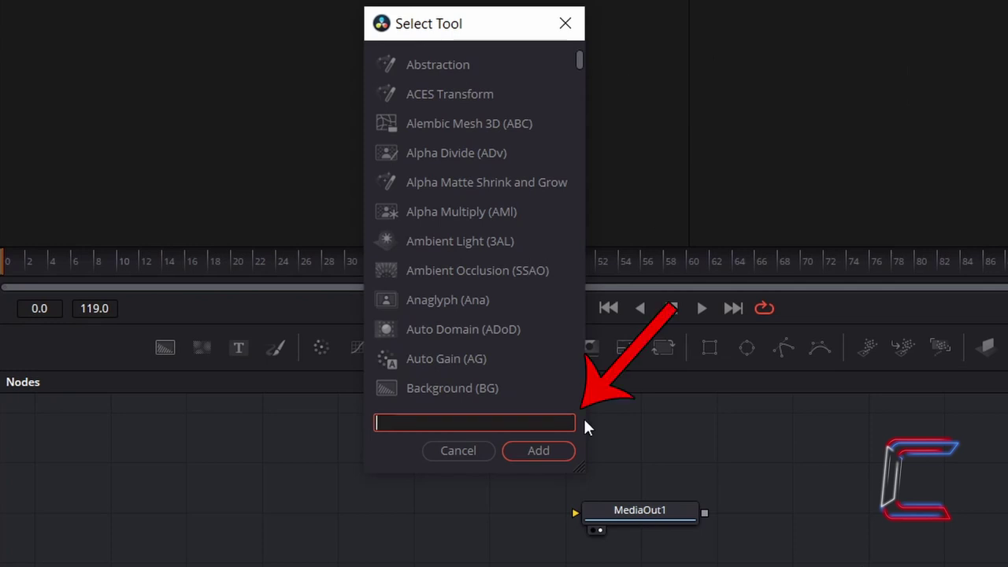
text(Text)
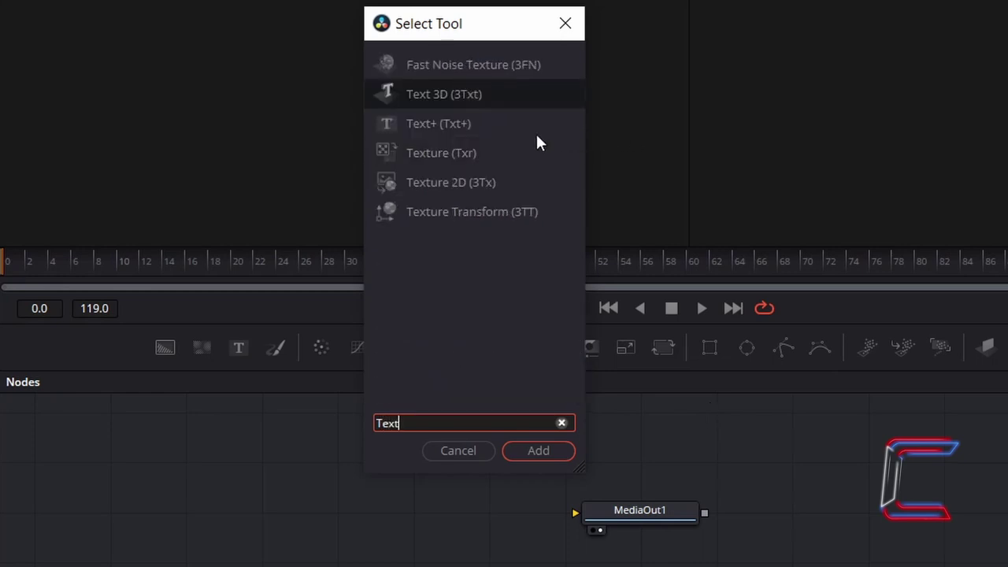
text(+)
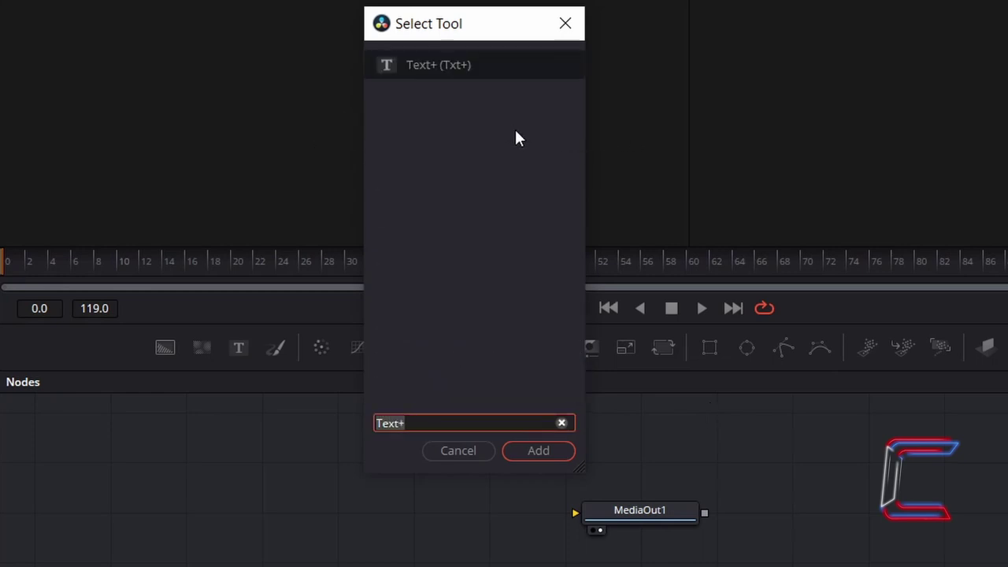
click(550, 451)
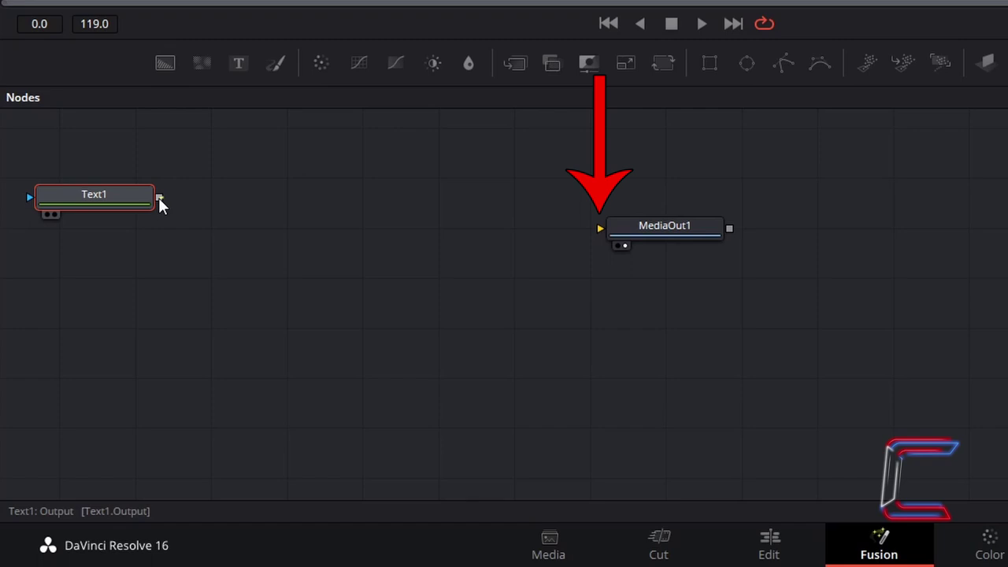
drag(159, 197, 600, 229)
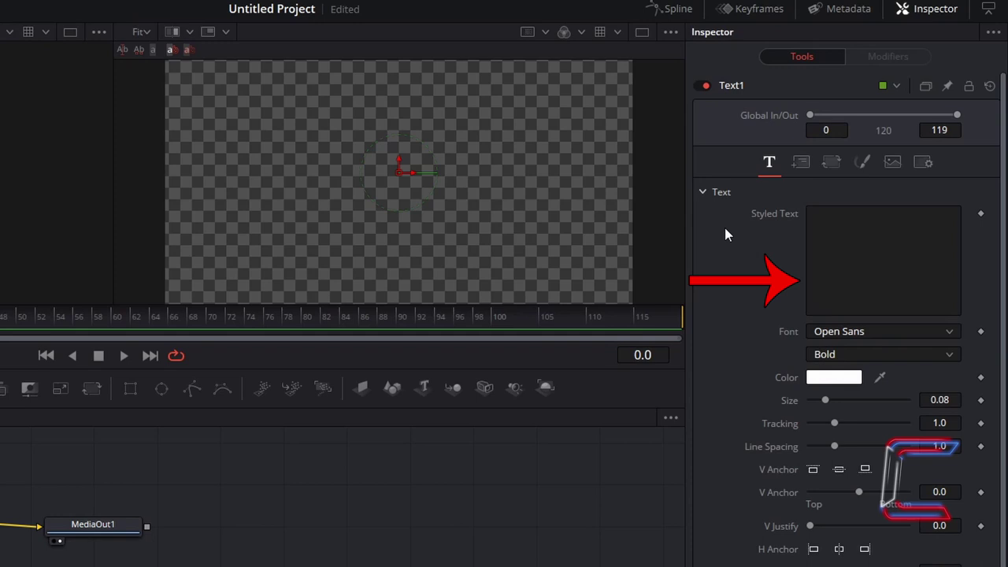
Enter 'C0nti' as the styled text and set its font to Stencil
click(815, 229)
text(C0)
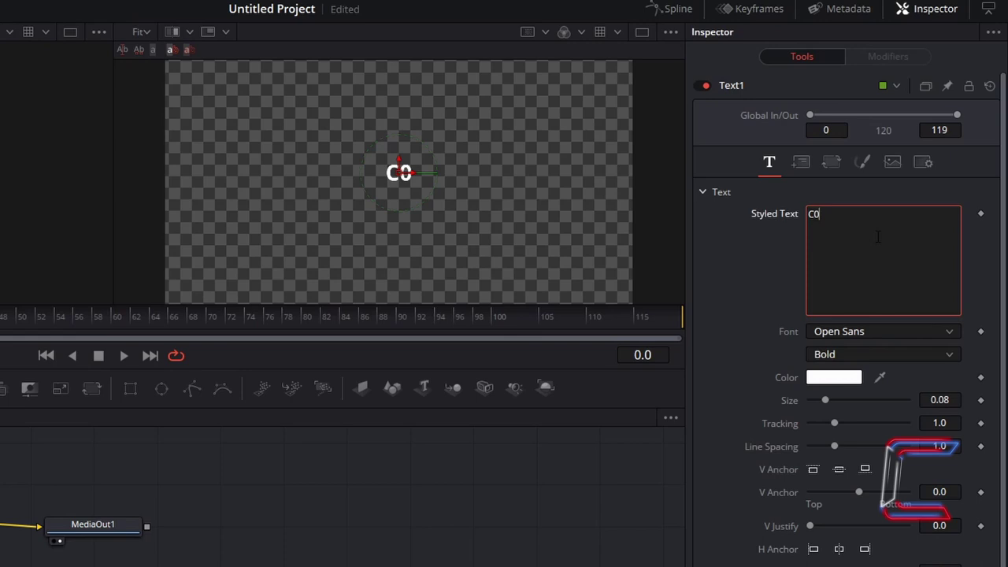
text(nti)
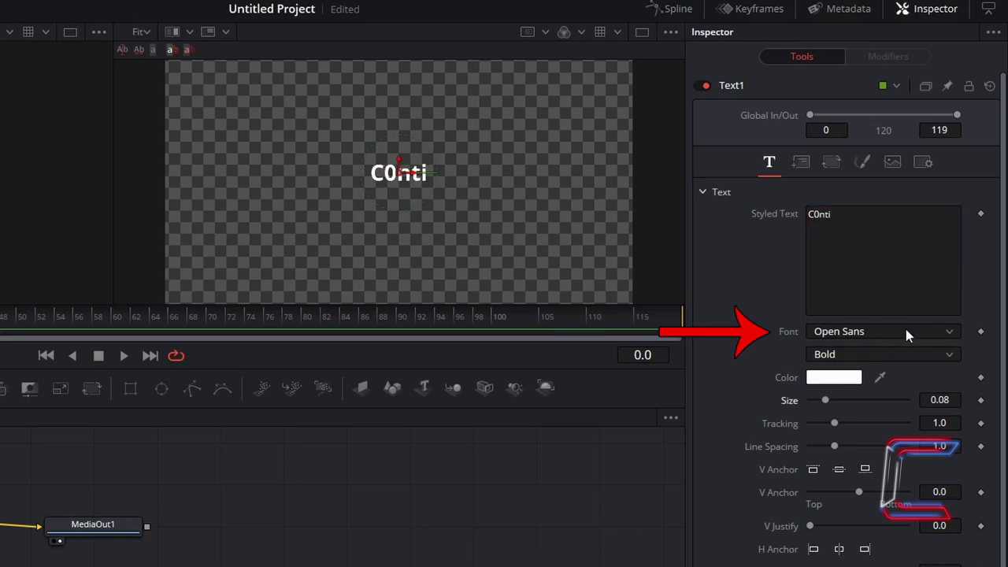
click(905, 331)
scroll(890, 363, down, 15)
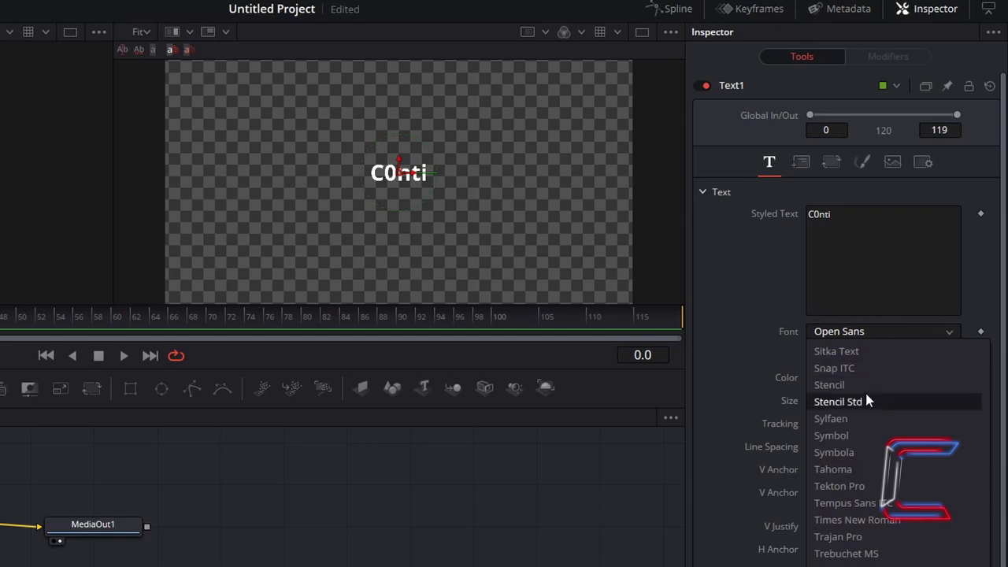
click(864, 384)
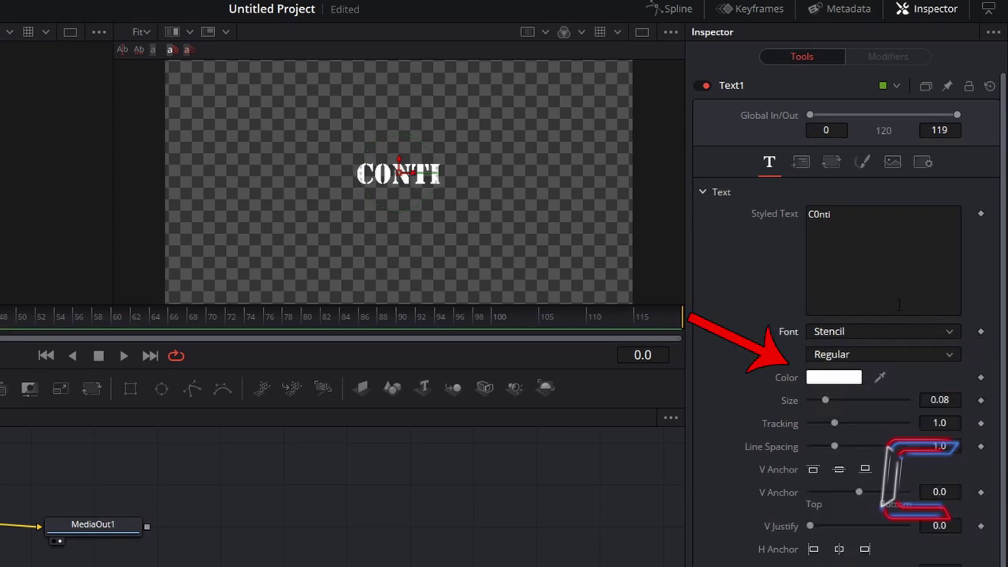
Colour the text dark red #aa0000 and set its size to 0.27
click(836, 378)
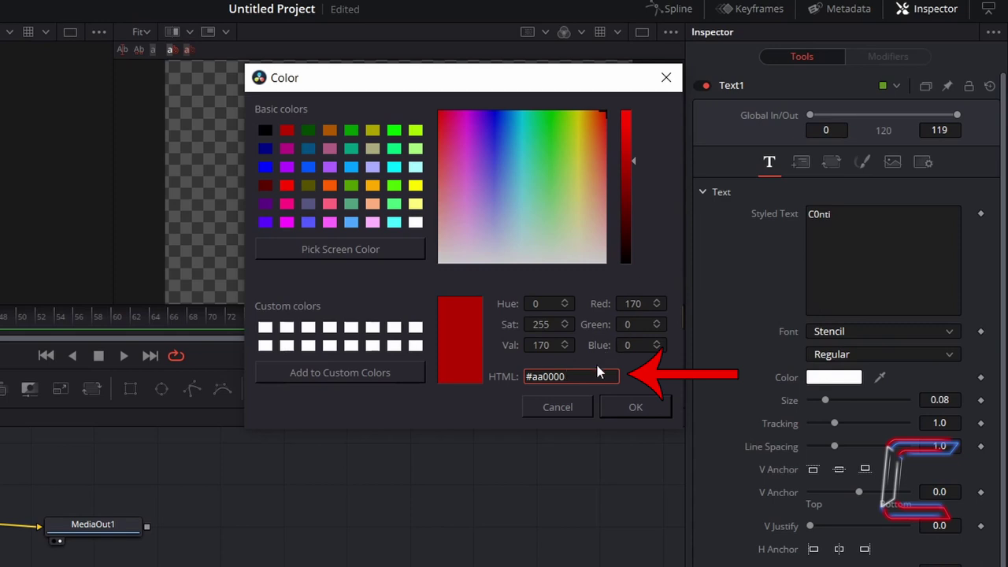
click(649, 414)
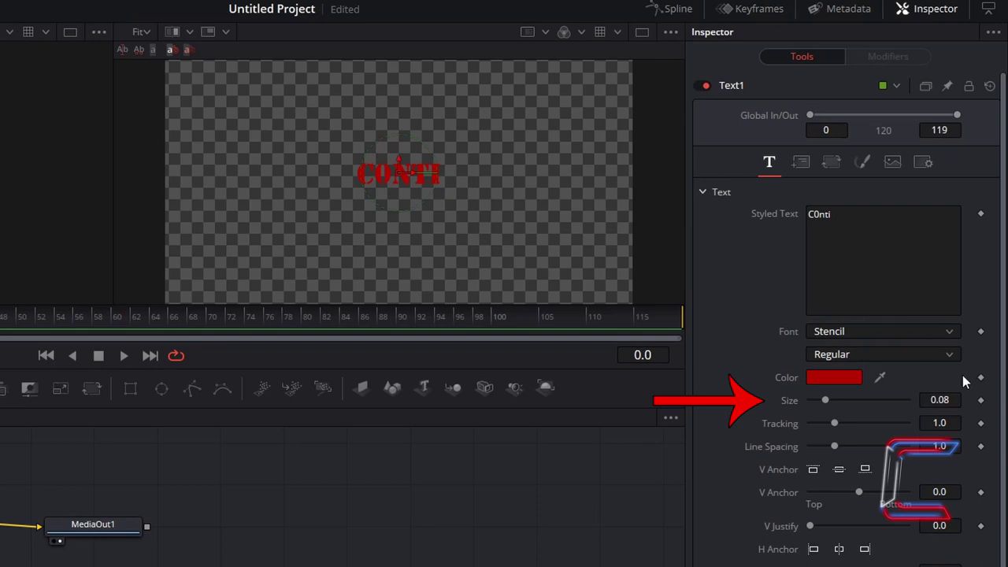
click(939, 400)
text(.27)
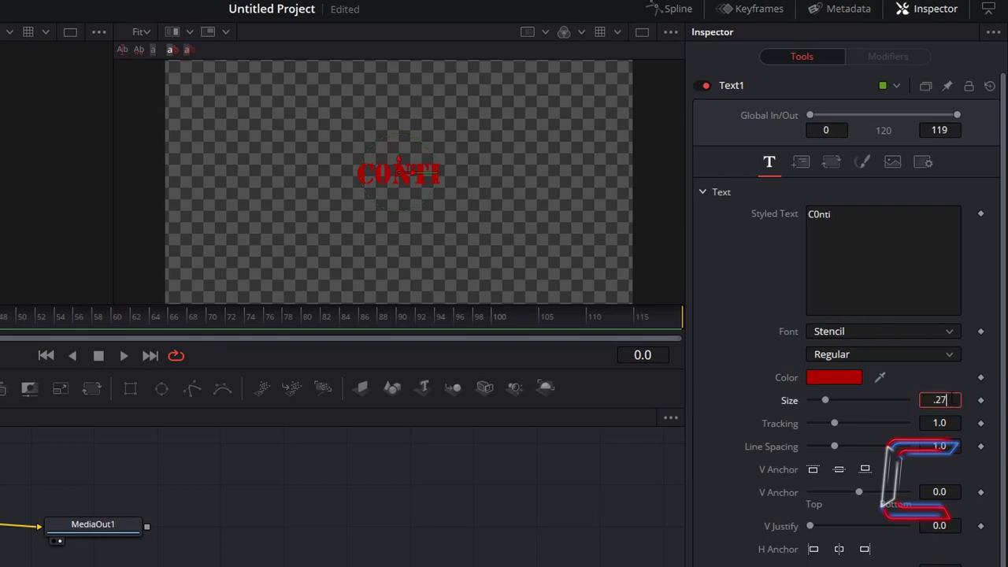
key(Tab)
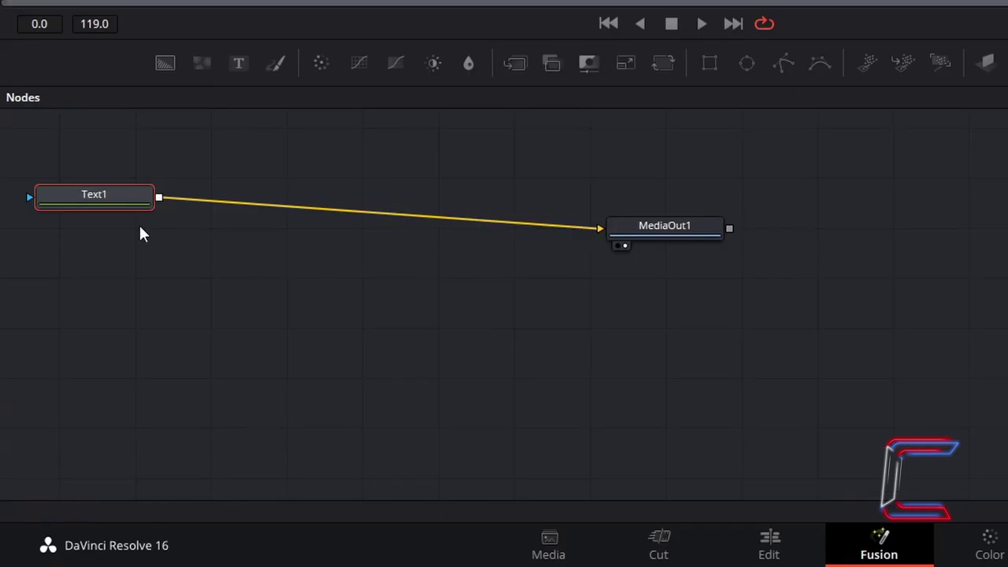
Add a FastNoise node and connect it to Text1's mask input
click(213, 282)
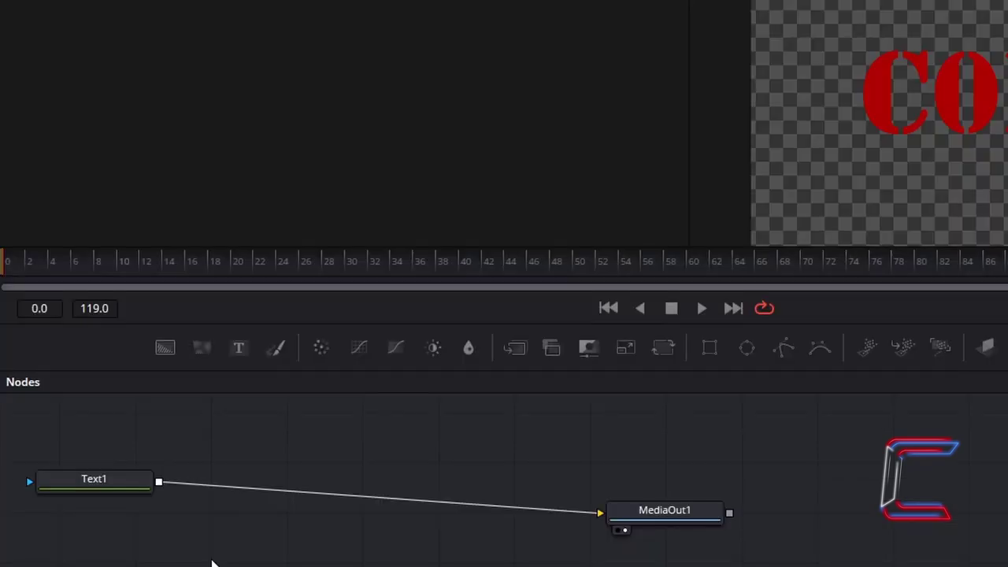
key(shift+space)
text(FastNoise)
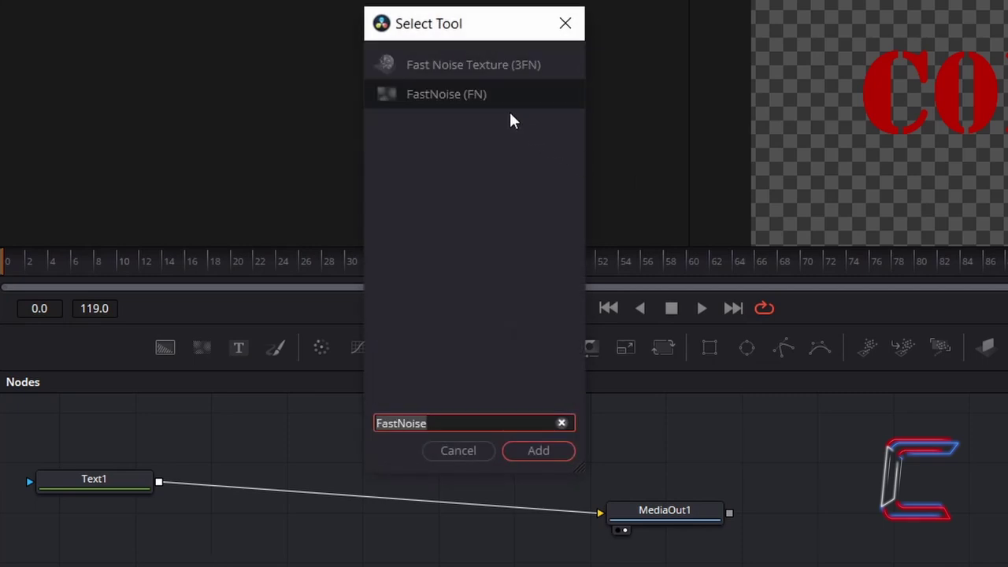
click(556, 446)
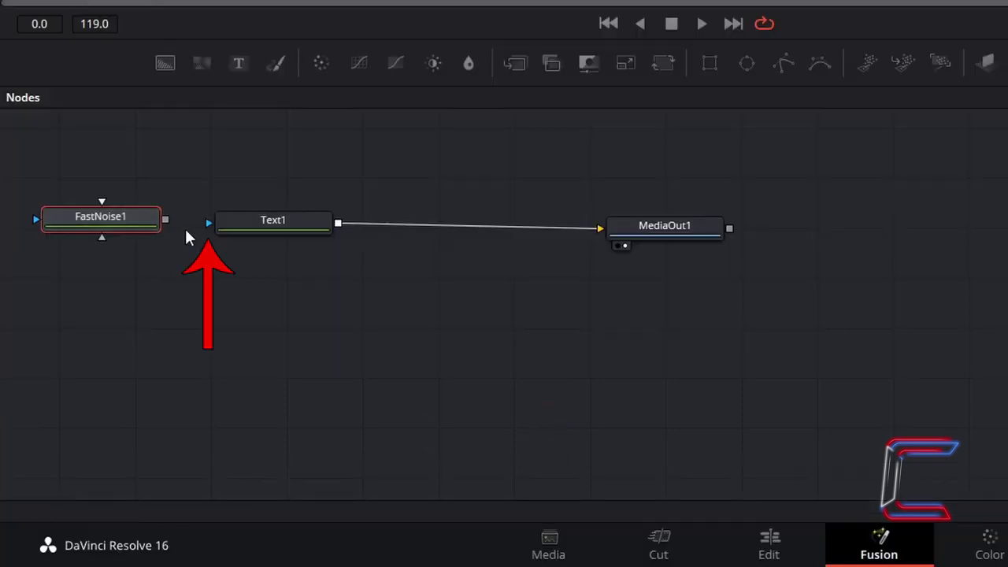
drag(165, 221, 209, 222)
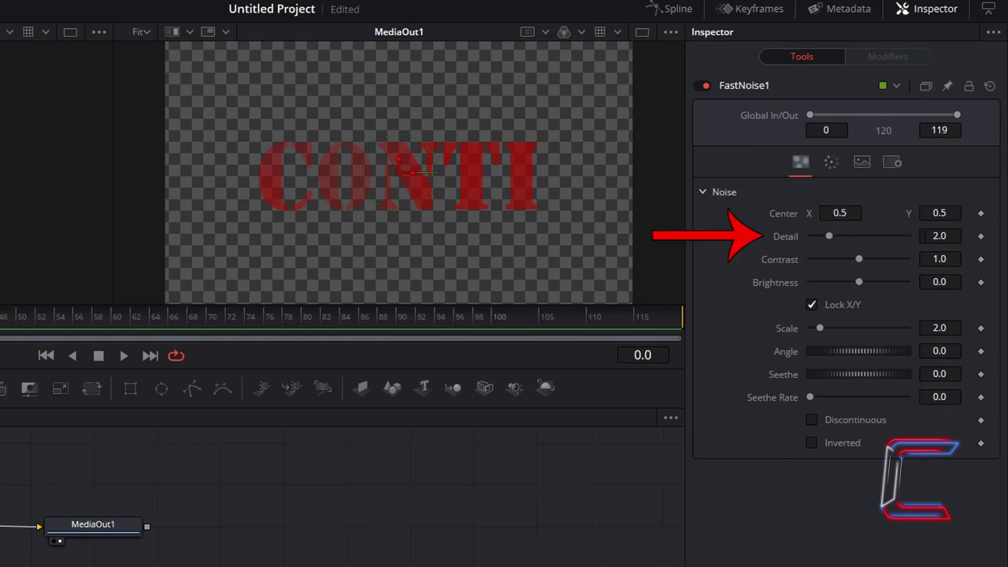
Set the noise to Detail 10, Contrast 5, Brightness 1 and Scale 20
click(930, 235)
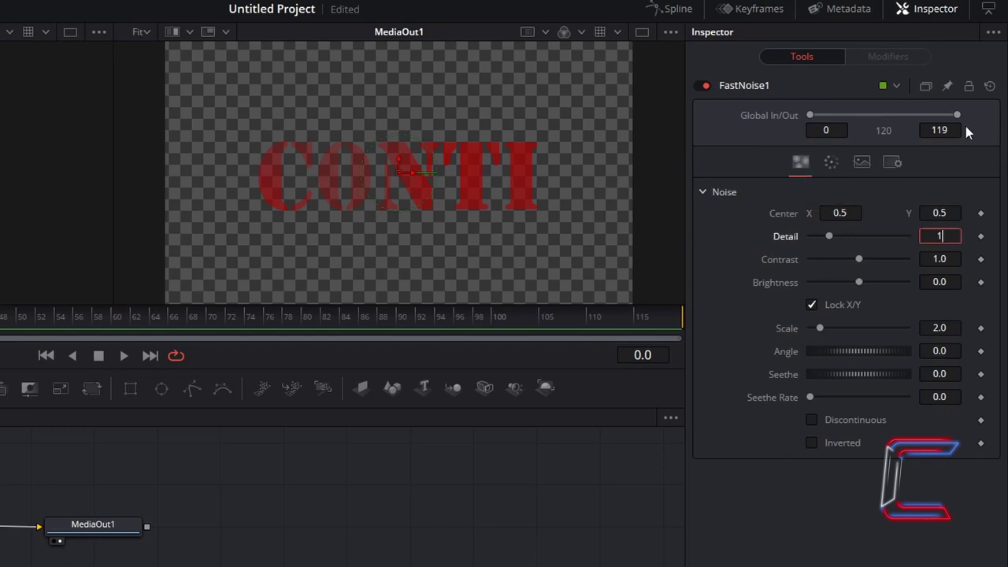
text(10)
key(Tab)
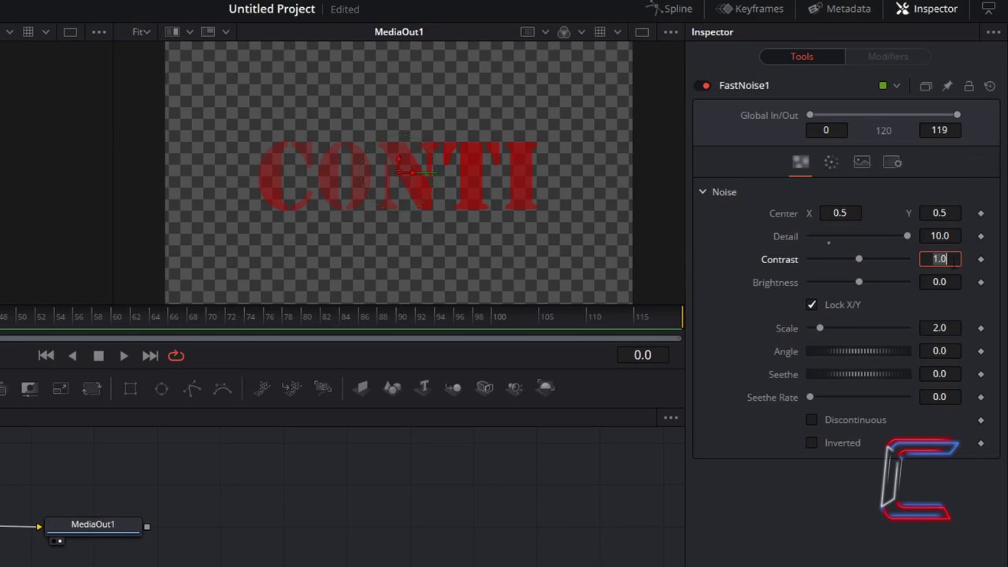
text(5)
key(Tab)
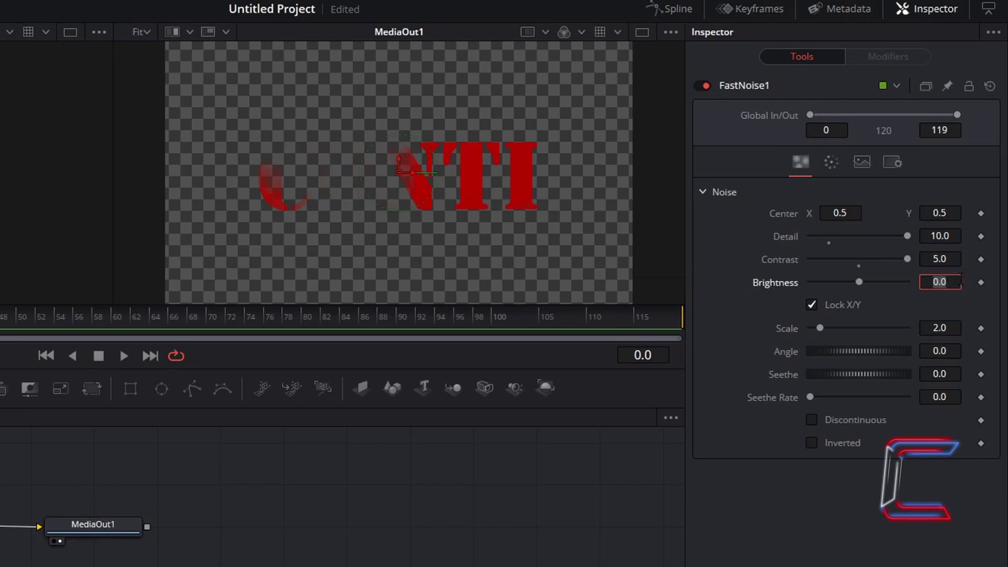
text(1)
key(Tab)
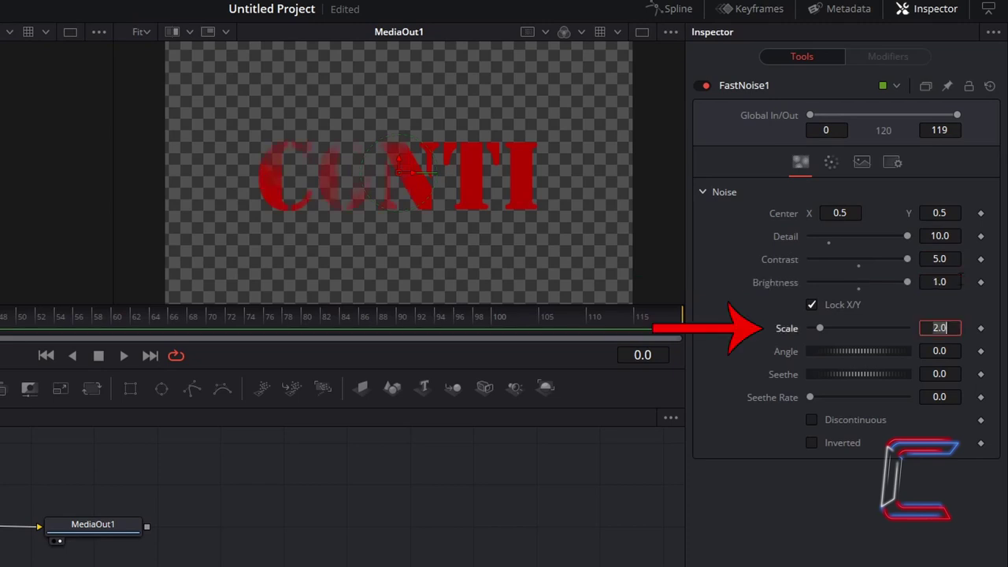
text(20)
key(Tab)
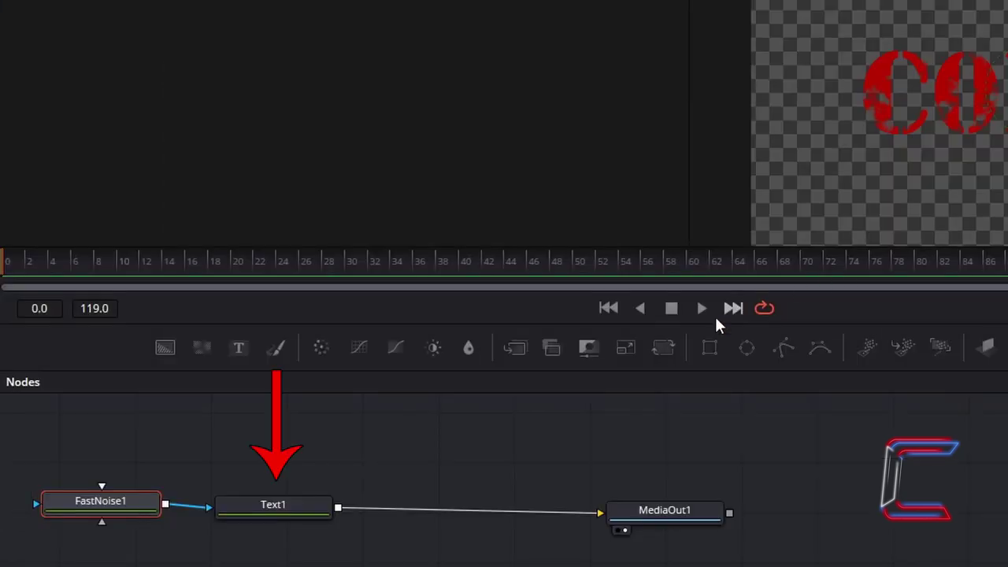
Insert a Merge node between Text1 and MediaOut1
click(309, 504)
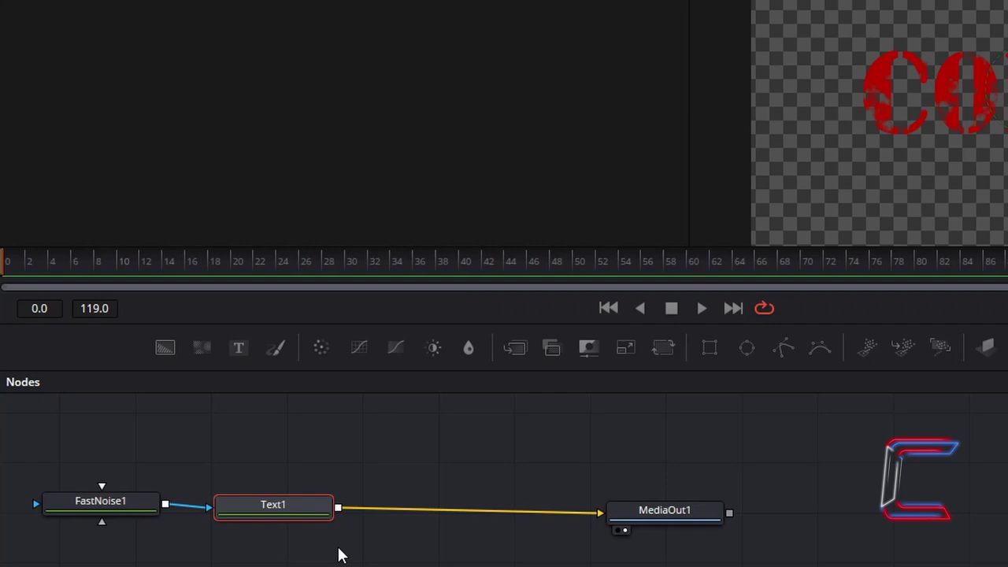
key(shift+space)
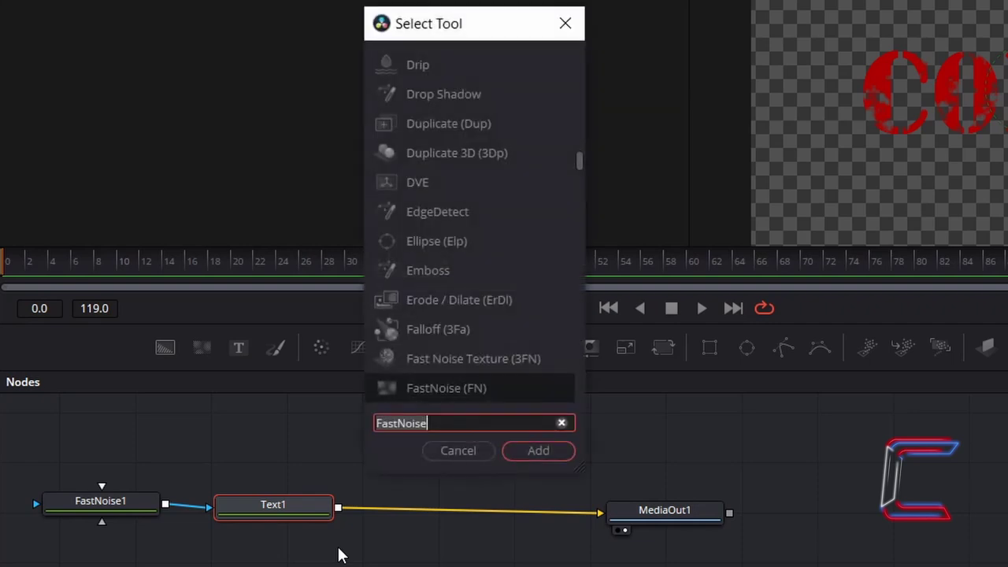
text(Merge)
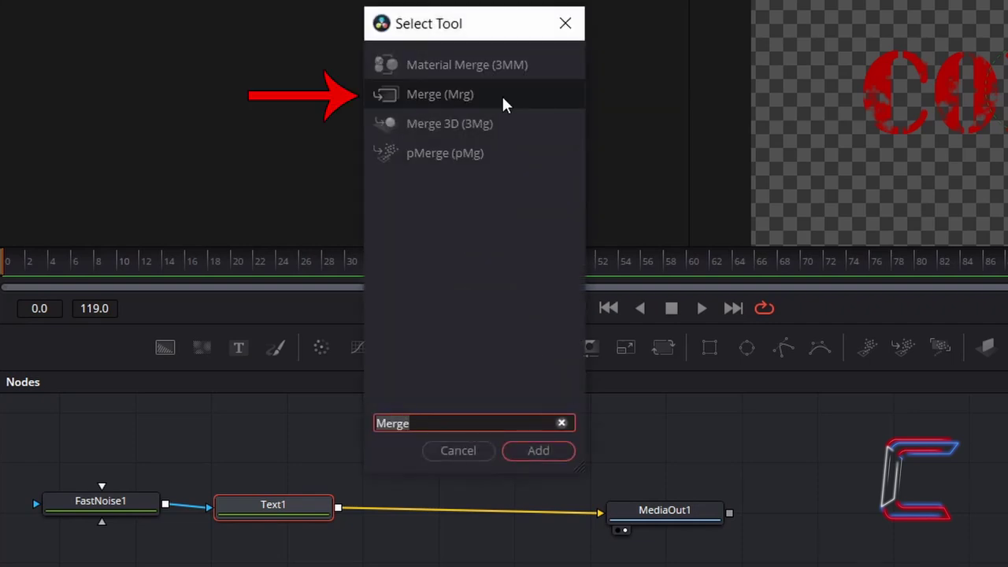
click(557, 449)
click(557, 447)
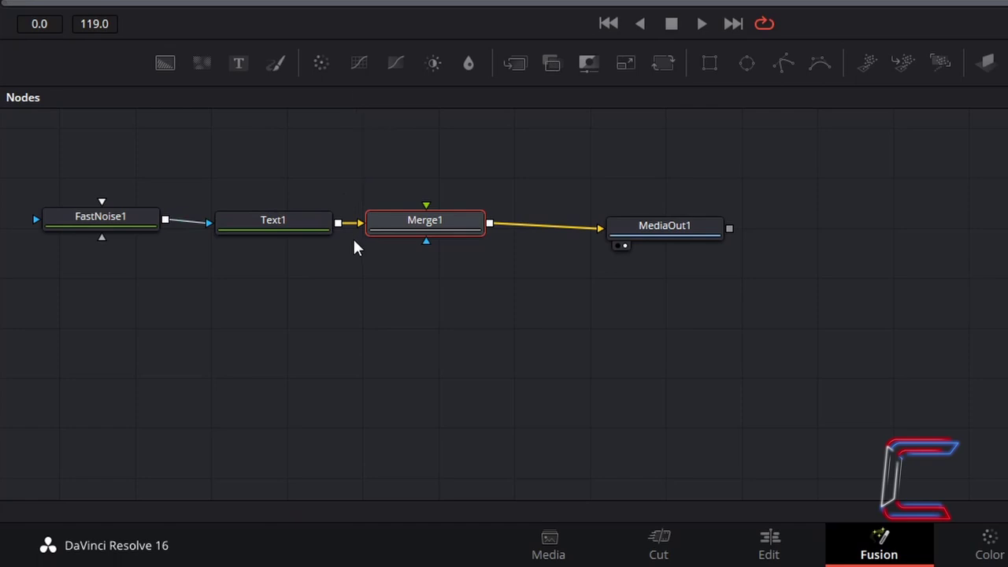
Add an unconnected Rectangle node to the node graph
click(339, 283)
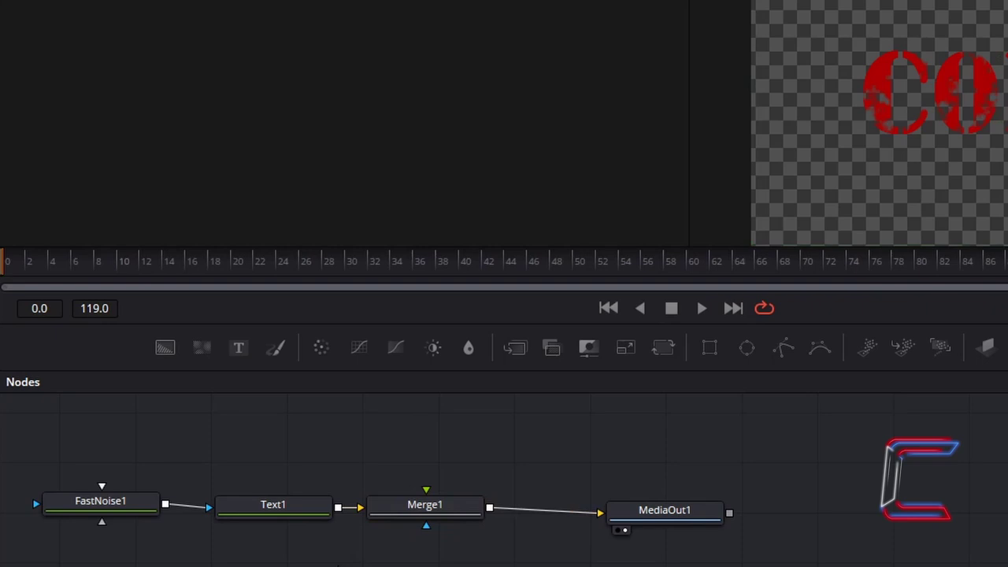
key(shift+space)
text(Rectangle)
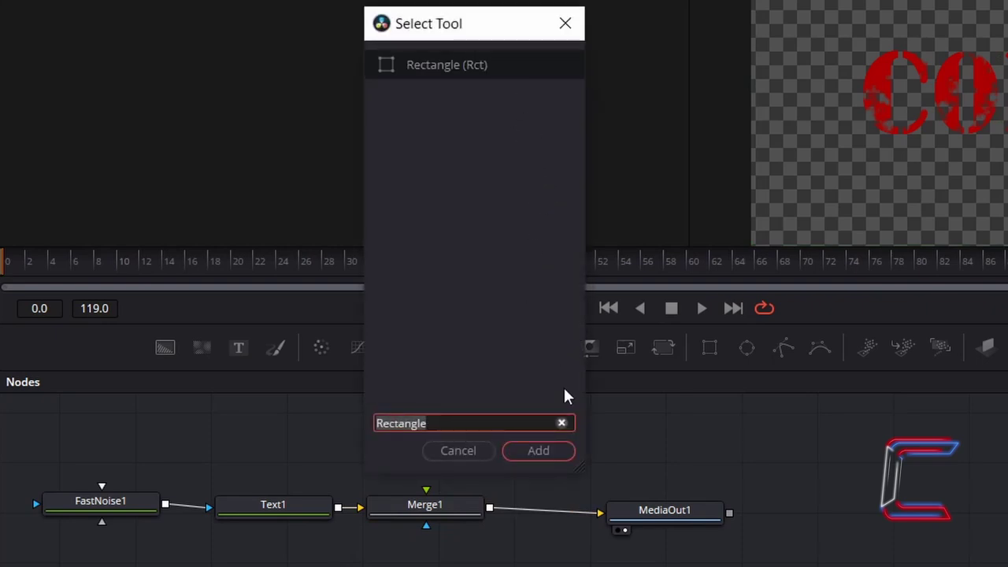
click(539, 451)
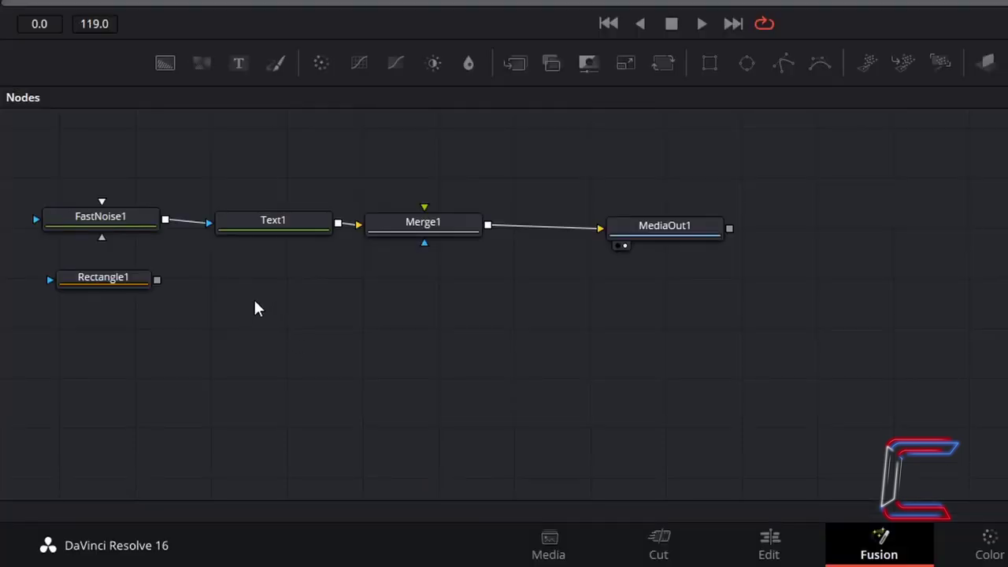
Duplicate FastNoise1 as FastNoise1_1 and mask it with Rectangle1
click(142, 226)
key(ctrl+c)
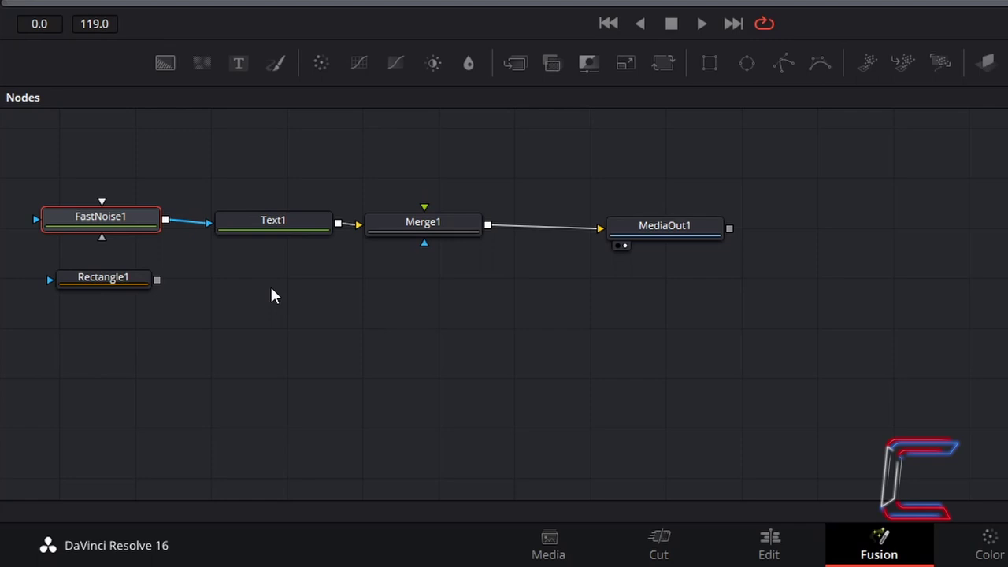
click(272, 291)
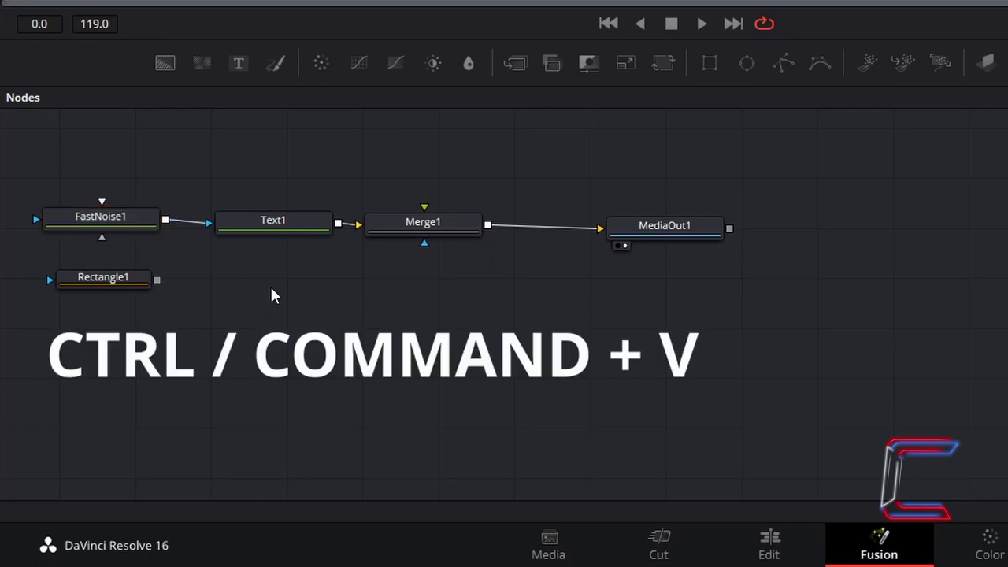
key(ctrl+v)
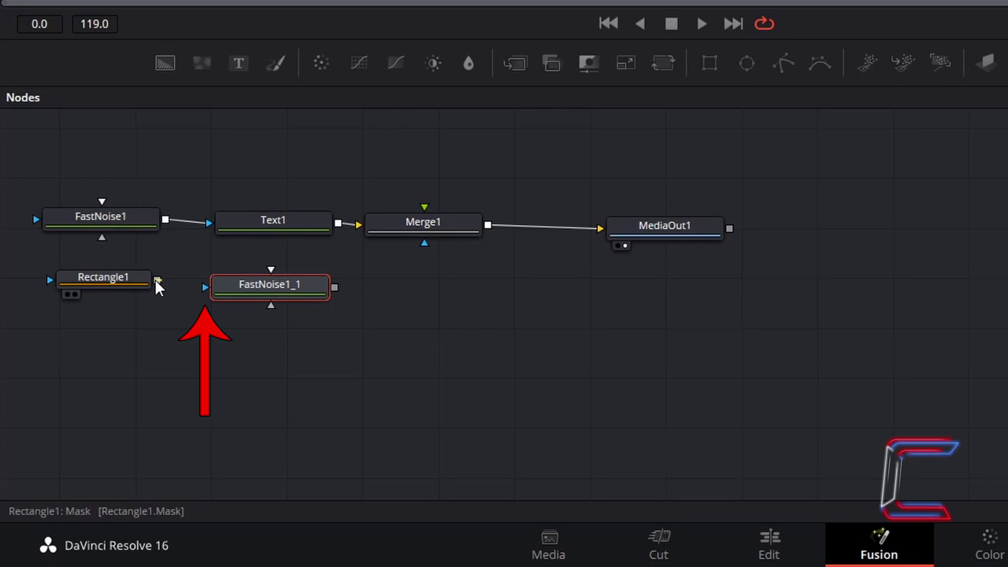
drag(156, 281, 214, 293)
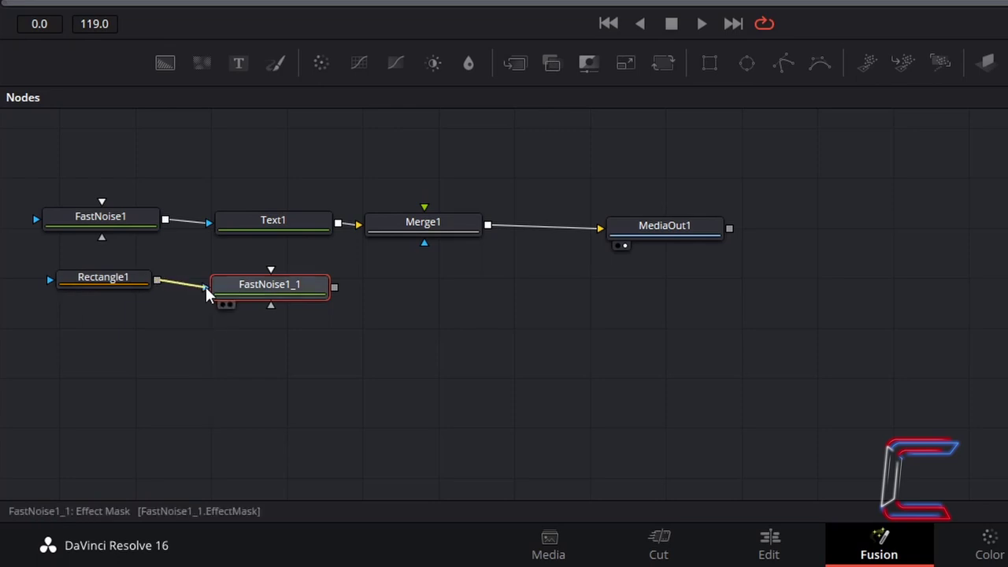
Add a Background node masked by FastNoise1_1 and feed it into Merge1's foreground
click(429, 293)
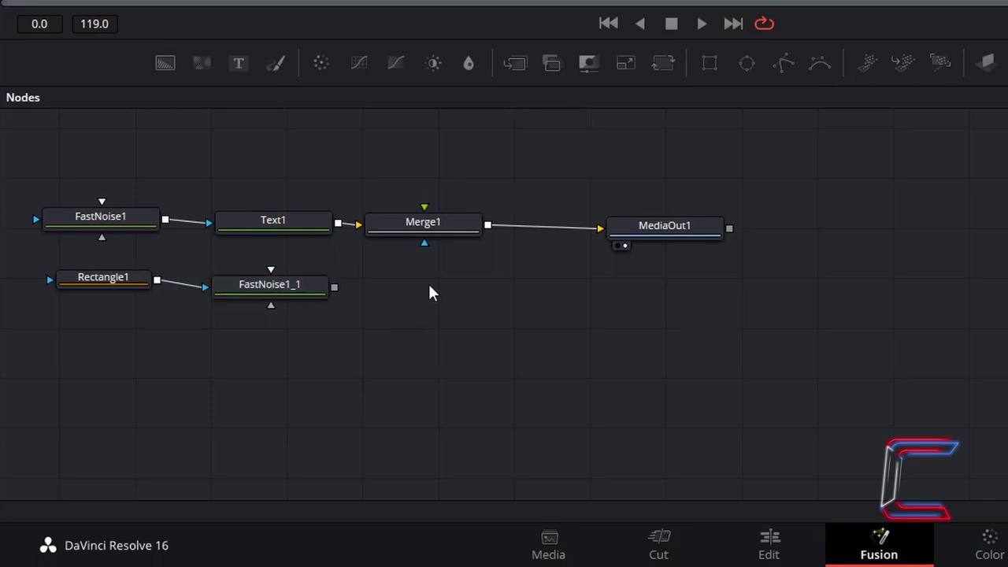
key(shift+space)
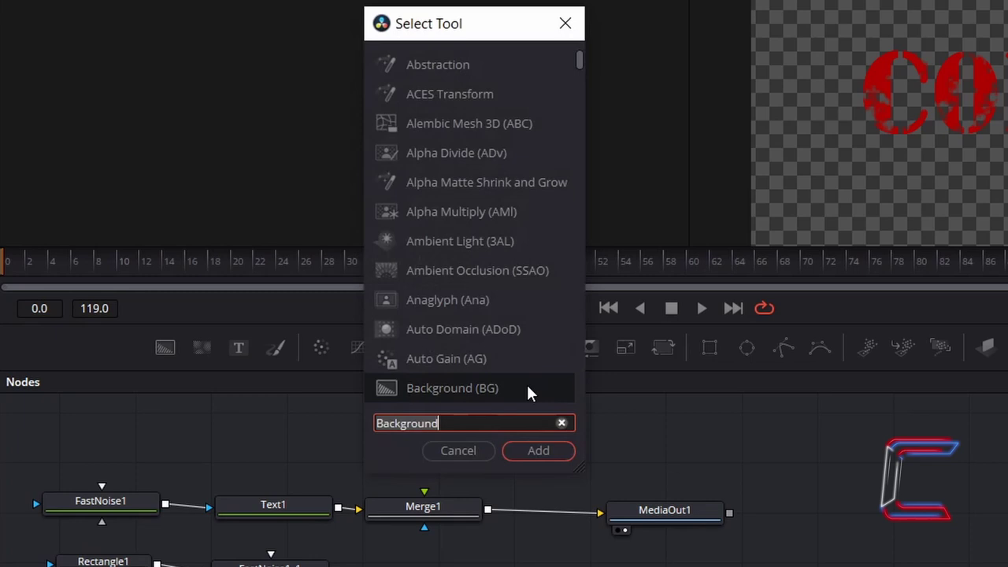
click(538, 450)
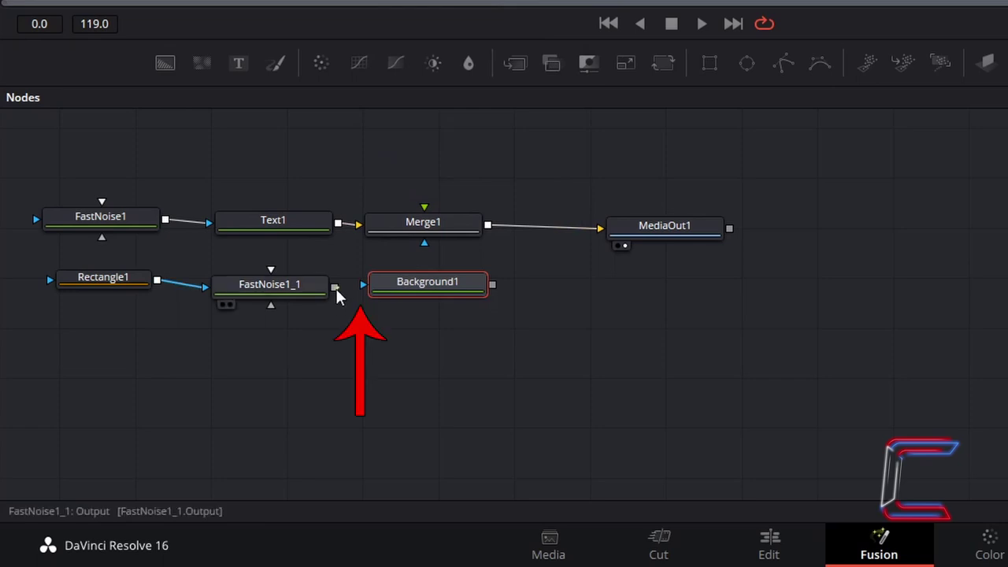
drag(335, 288, 366, 280)
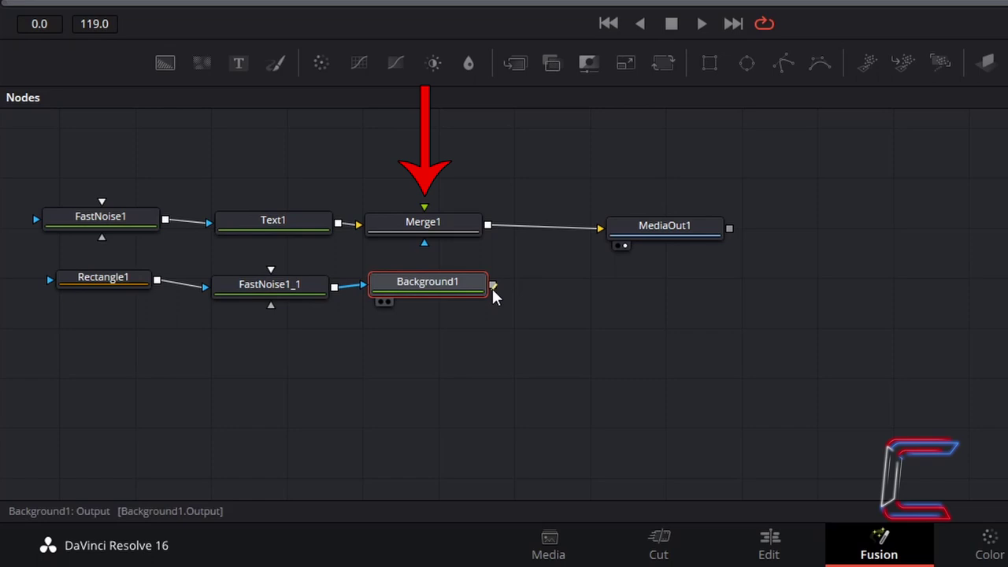
drag(492, 288, 426, 211)
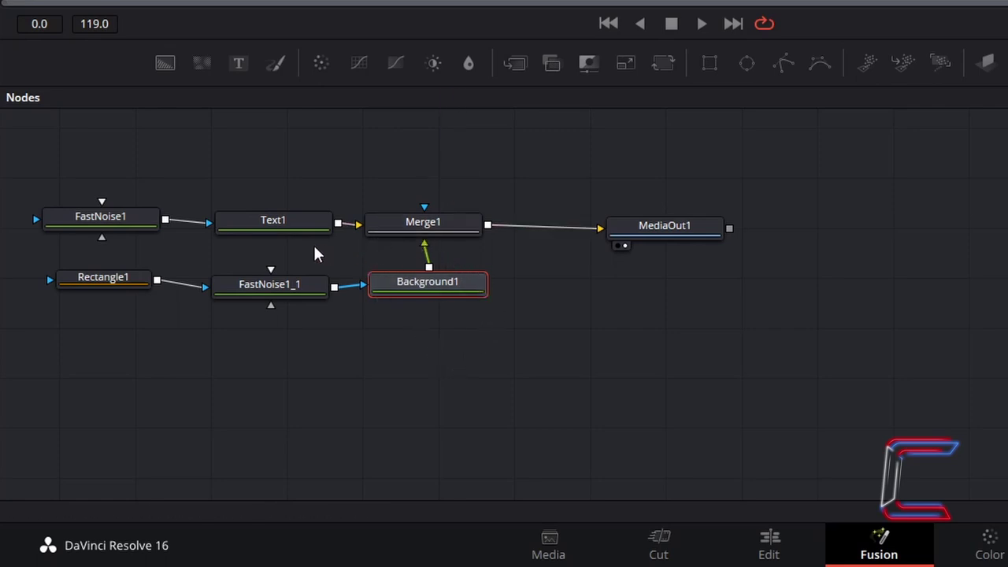
Turn off Solid on Rectangle1 and size it to width 0.65, height 0.41
click(117, 283)
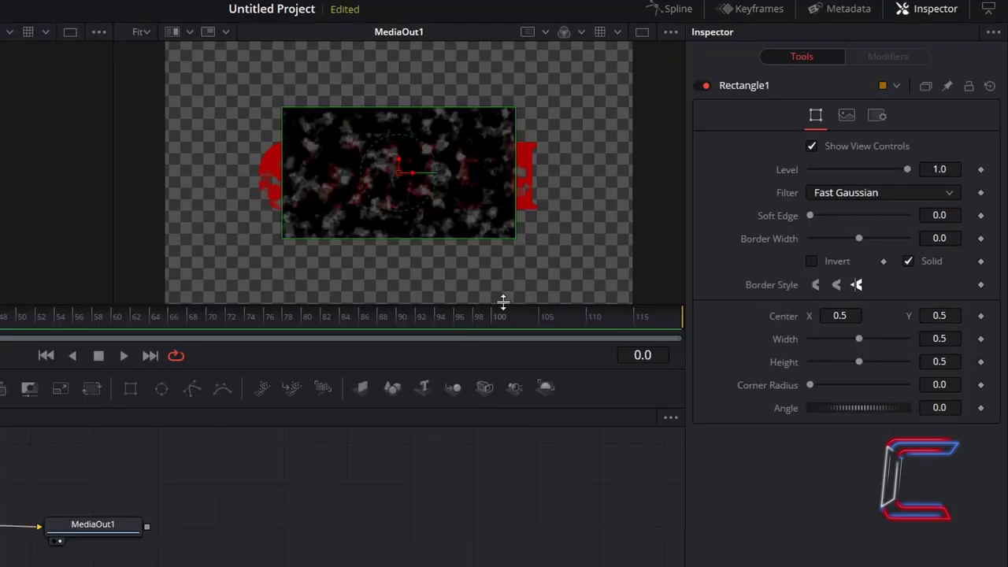
click(910, 265)
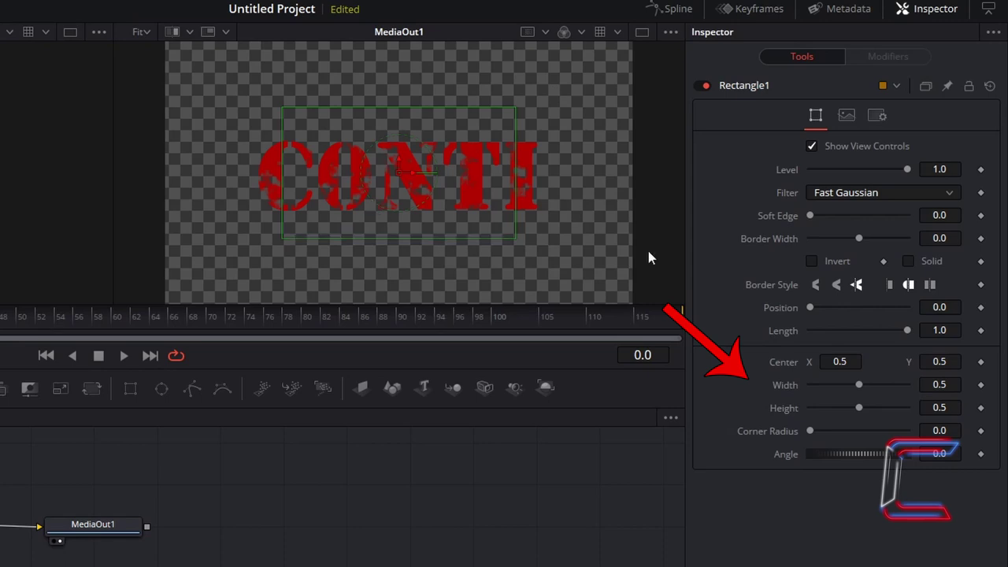
click(939, 384)
text(0.65)
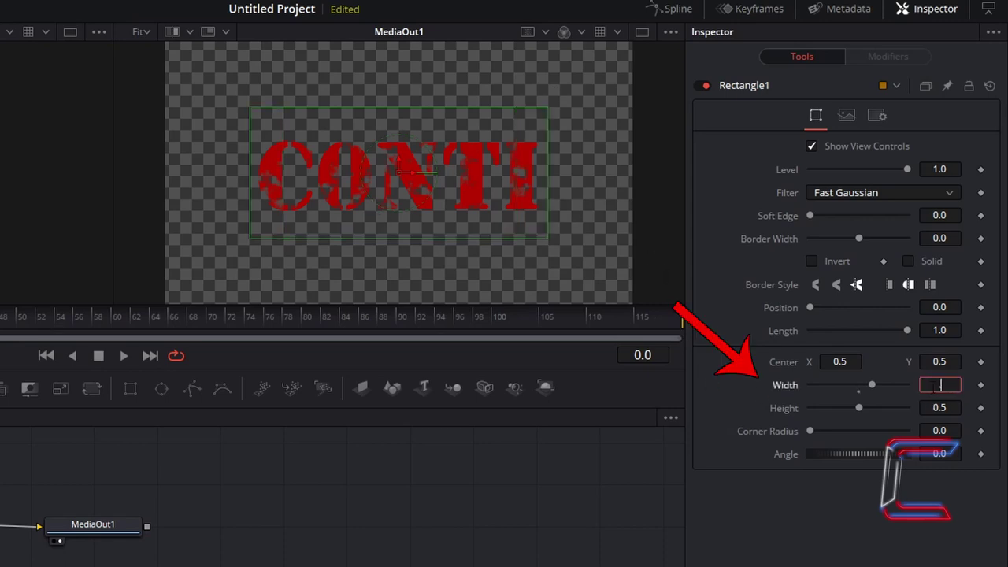
key(Tab)
text(0.41)
key(Return)
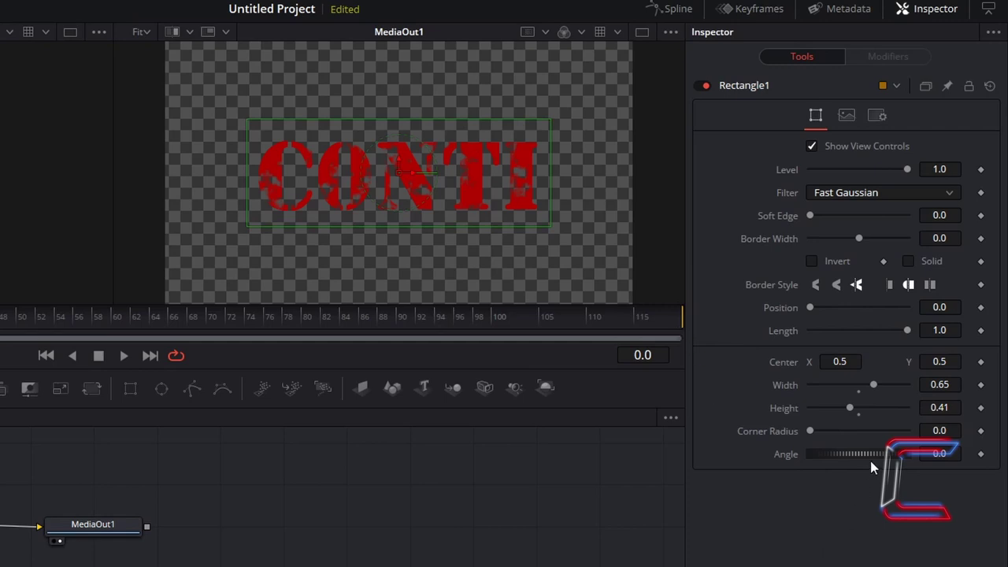
Set the rectangle's vertical centre to 0.49
text(0.497)
key(Return)
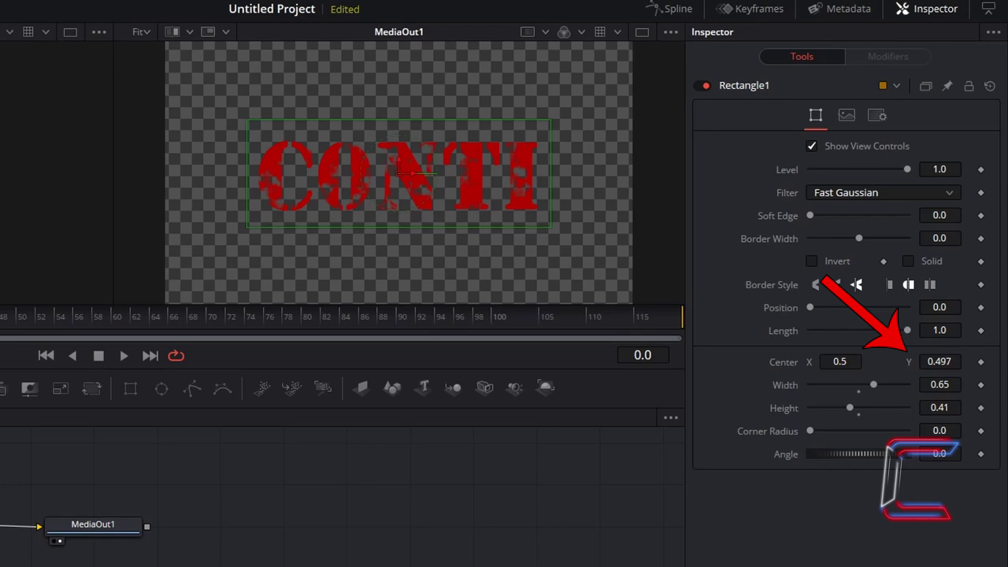
text(0.493)
key(Return)
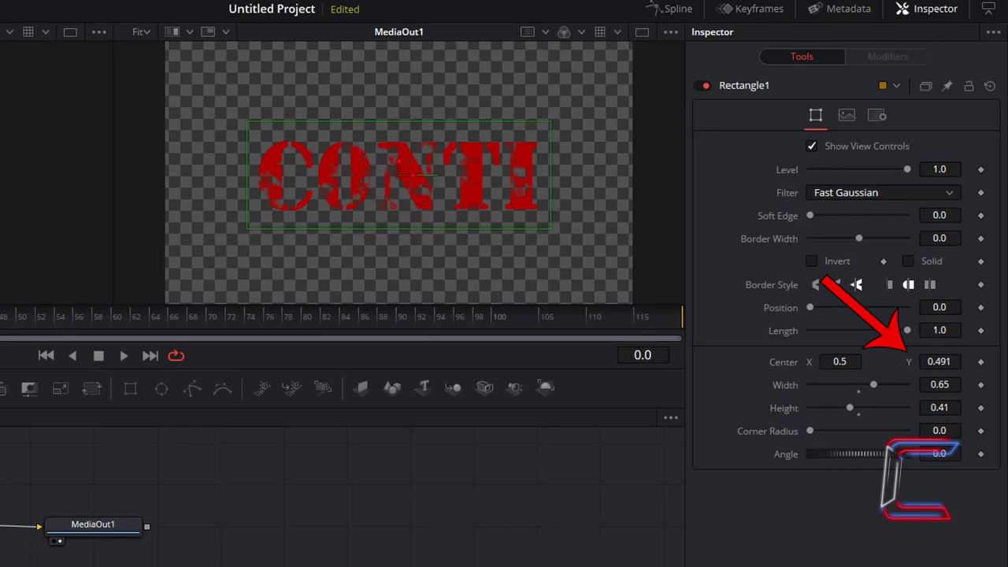
text(0.49)
key(Return)
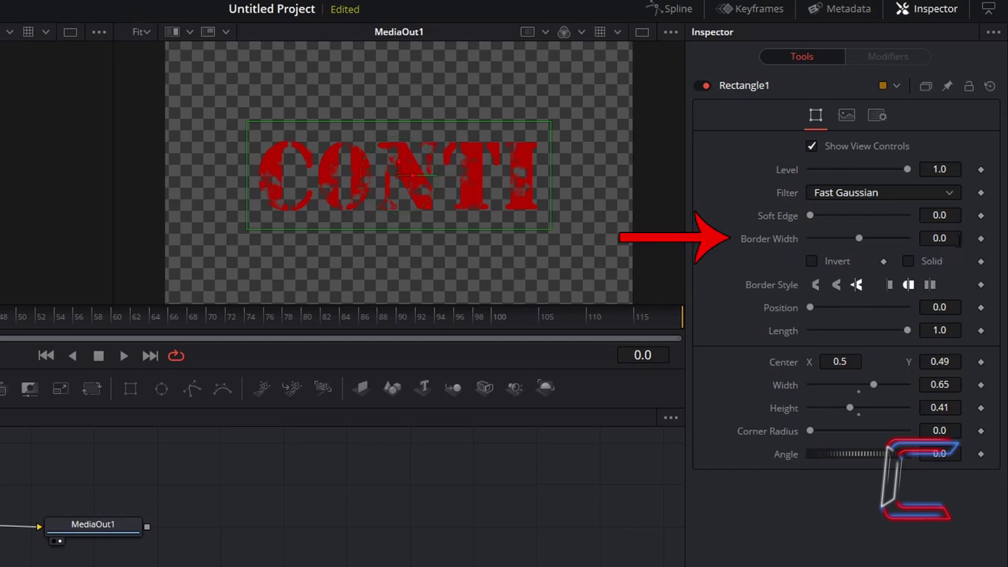
Give the rectangle a 0.01 border width and 0.25 corner radius
click(945, 238)
text(0.01)
key(Tab)
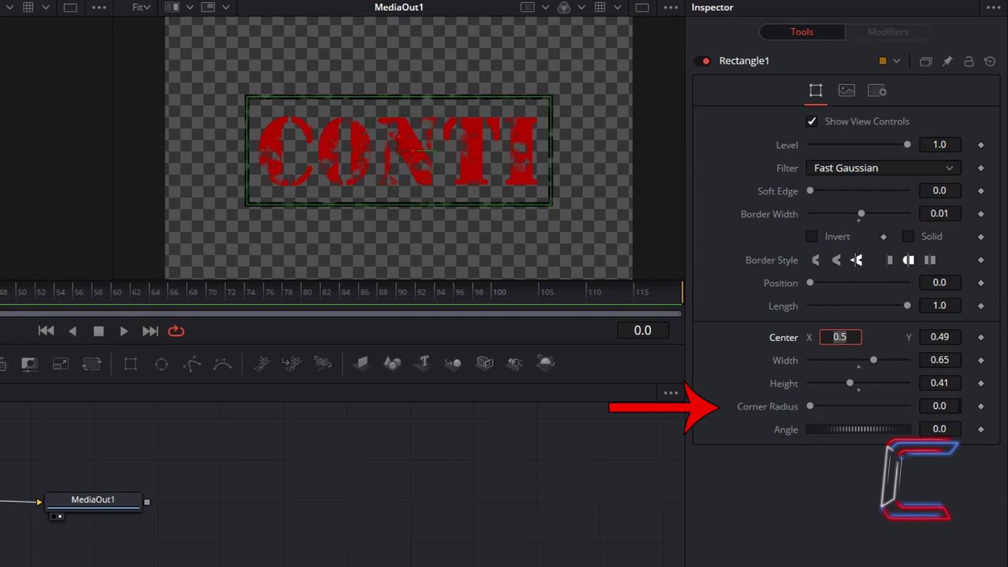
click(959, 405)
key(BackSpace)
text(25)
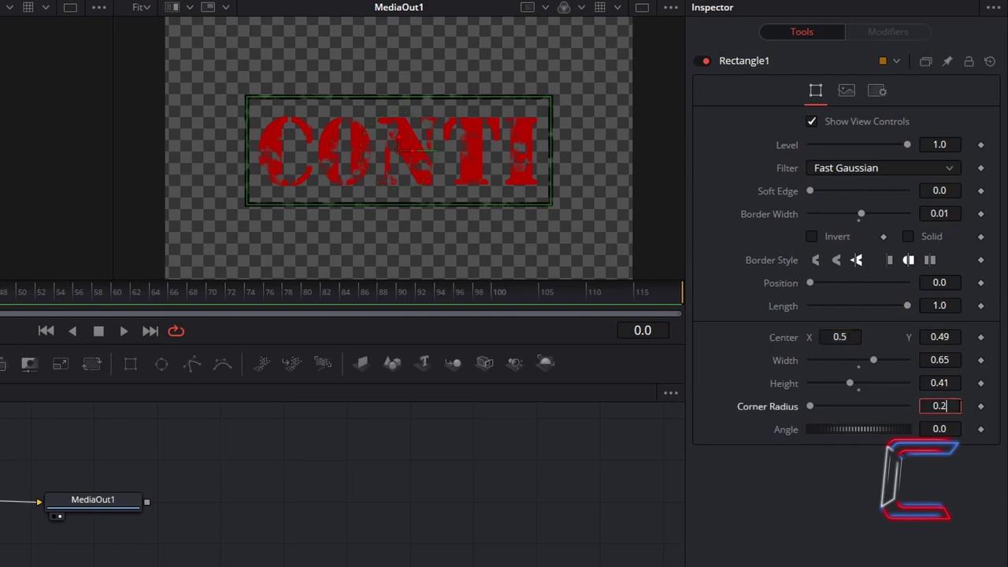
key(Tab)
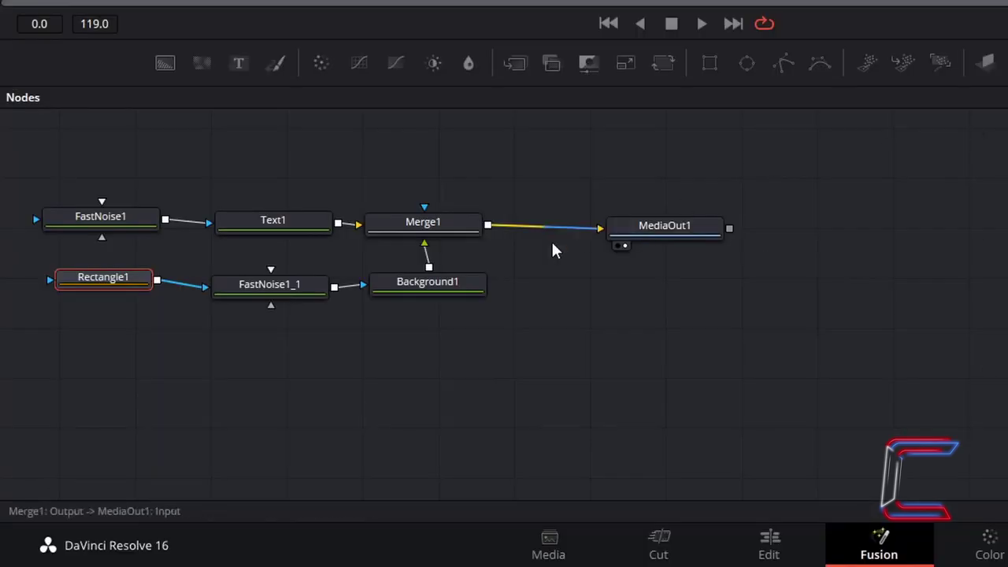
Change Background1's colour to #aa0000 so the frame is dark red
click(470, 285)
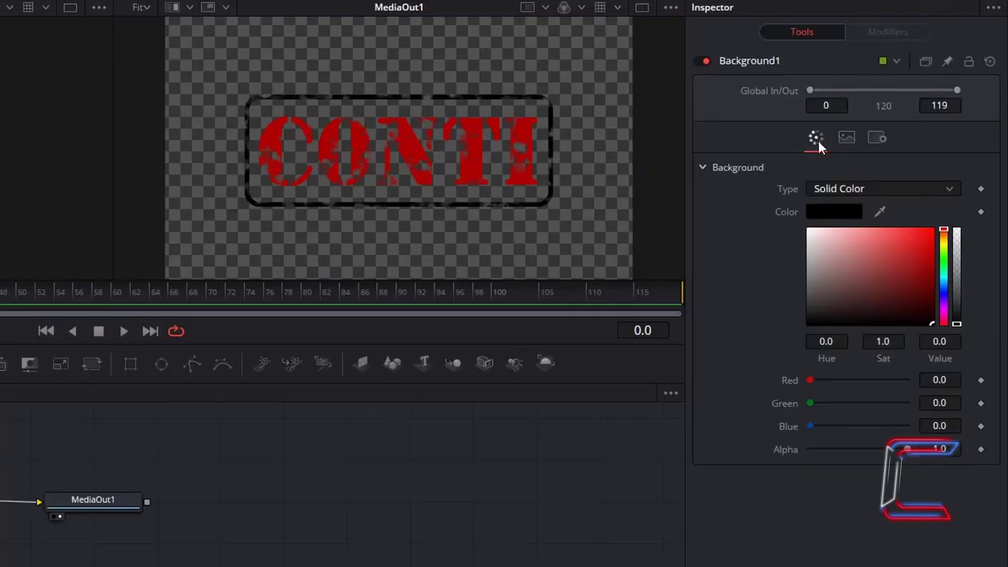
click(841, 212)
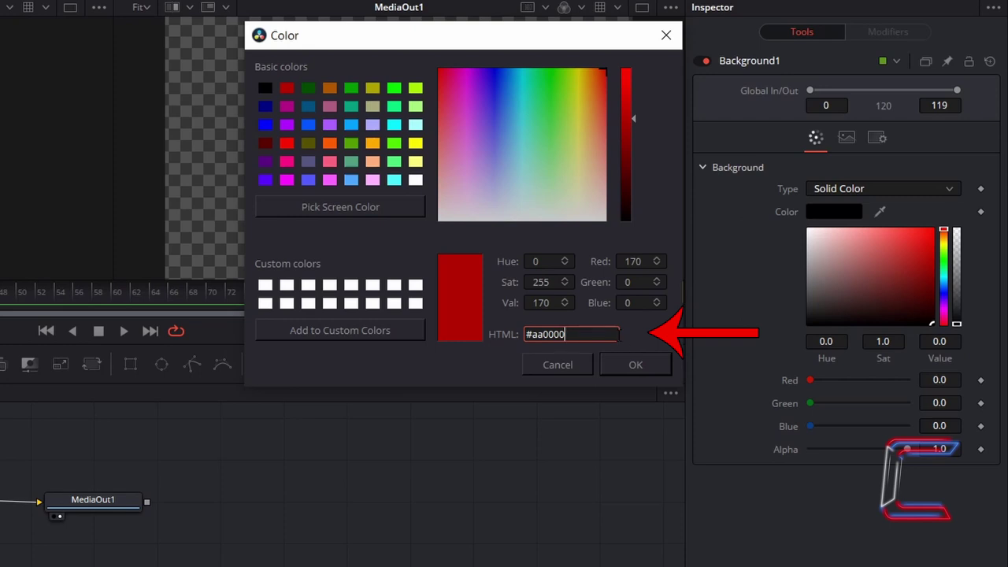
click(634, 364)
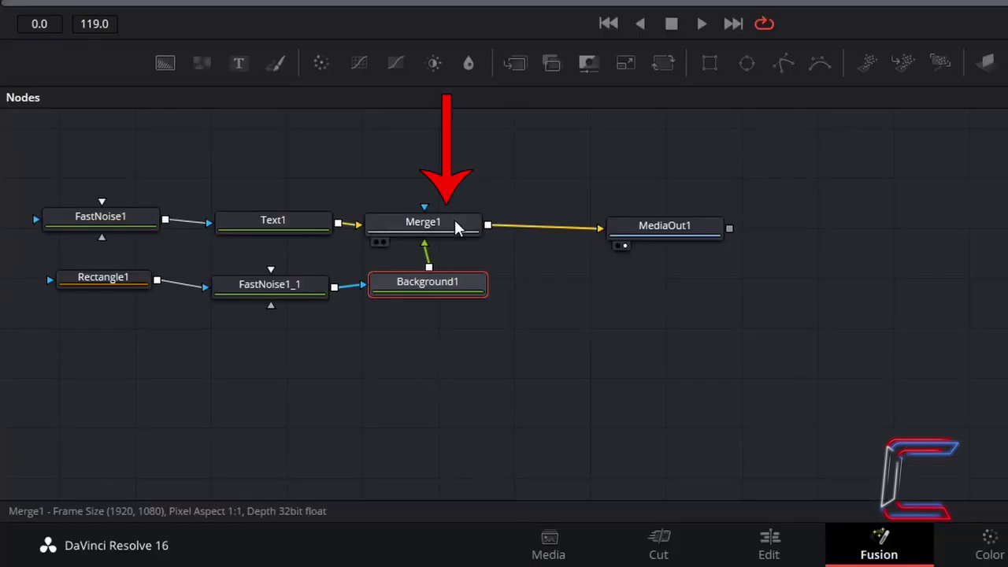
Add a Merge2 node after Merge1
click(455, 222)
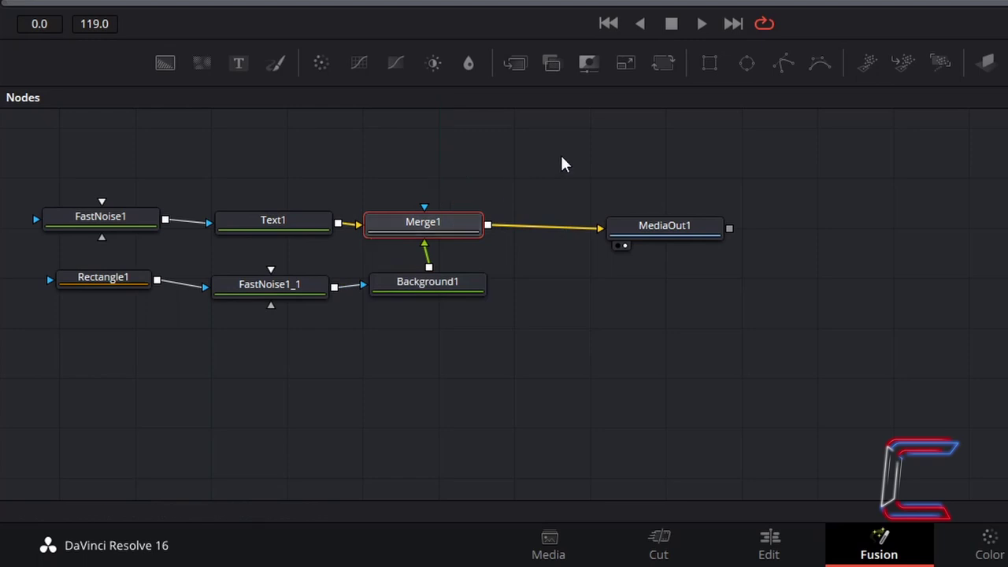
key(shift+space)
text(Merge)
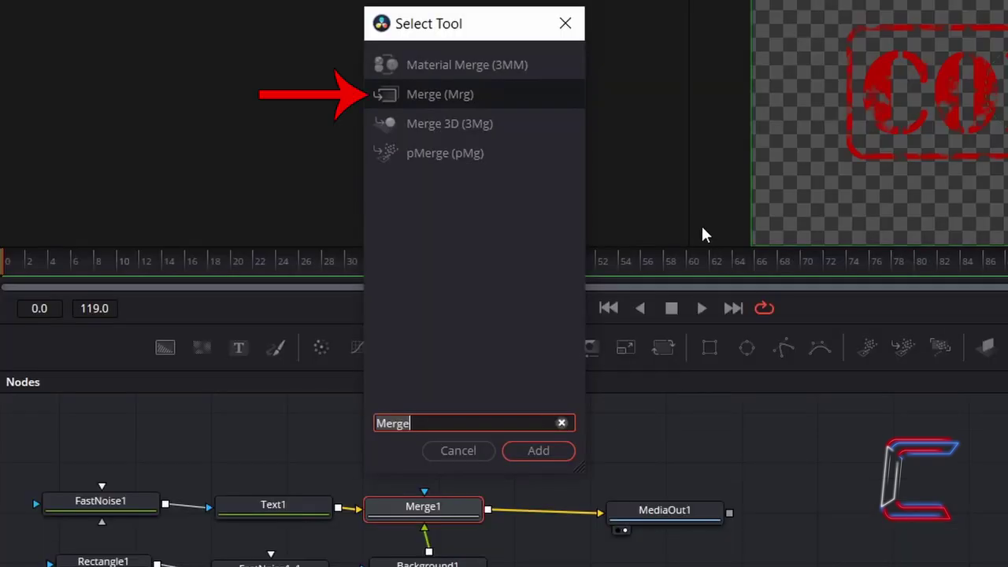
click(554, 451)
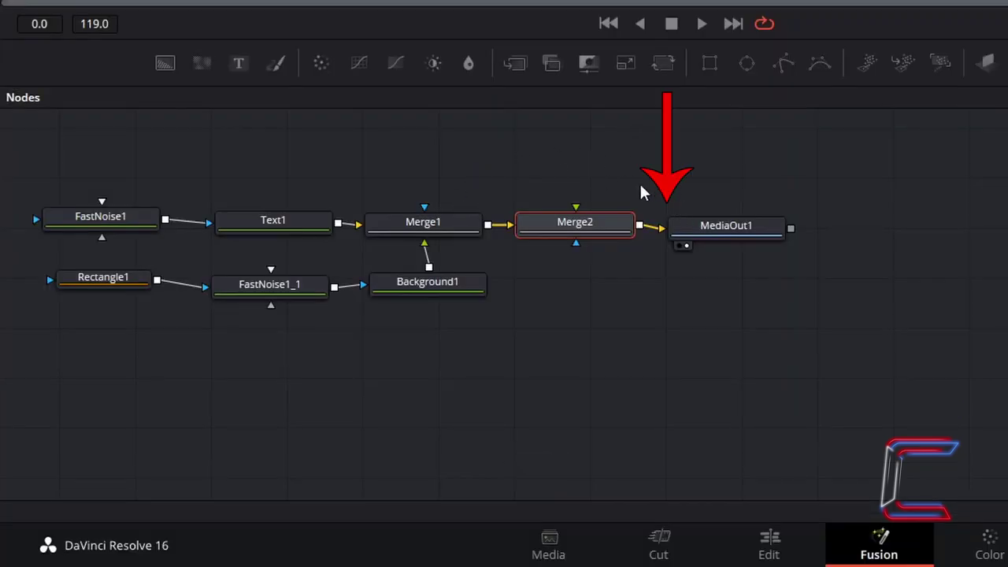
Copy Text1 as Text1_1 and connect it to Merge2's foreground input
click(300, 223)
key(ctrl+c)
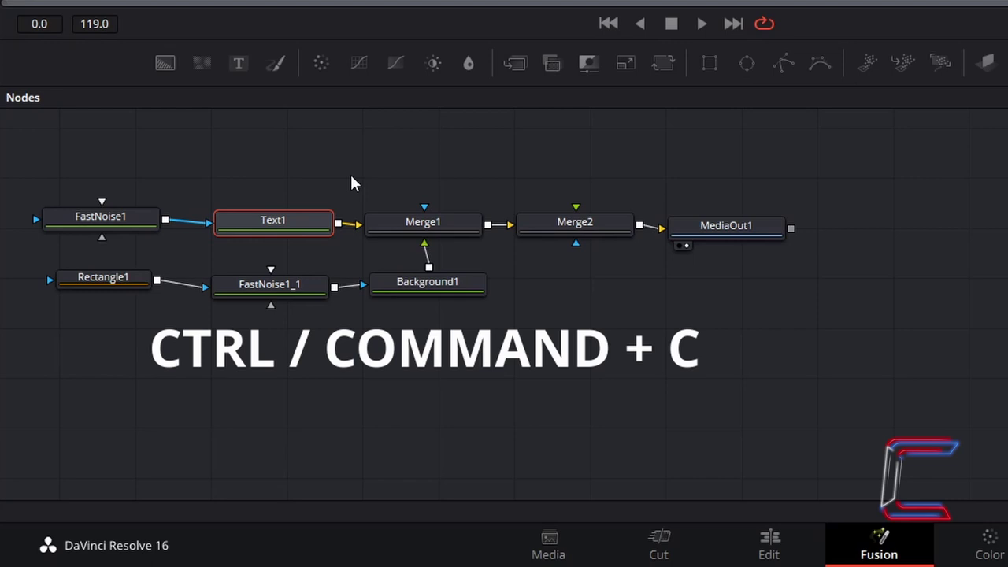
click(579, 318)
key(ctrl+v)
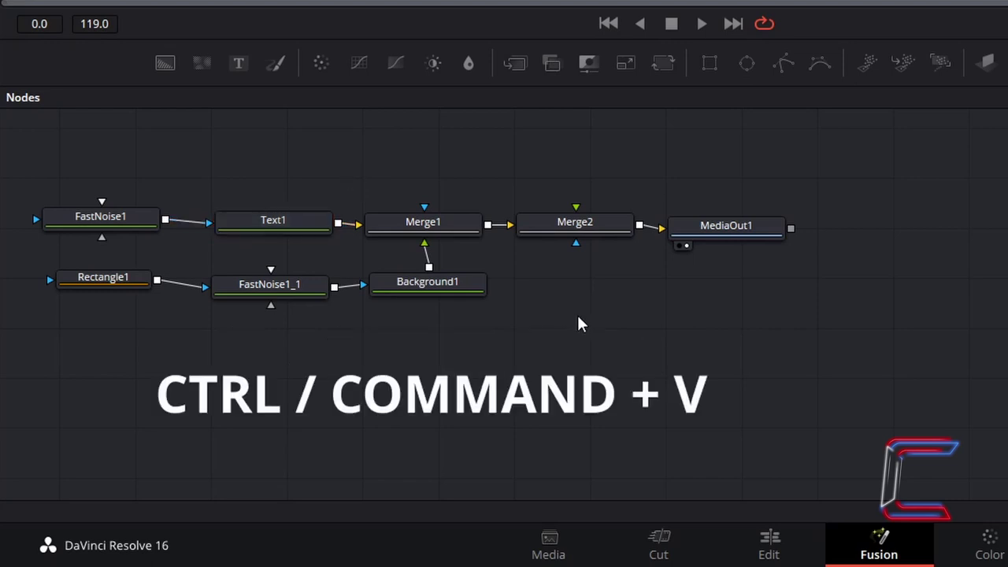
key(ctrl+v)
click(679, 304)
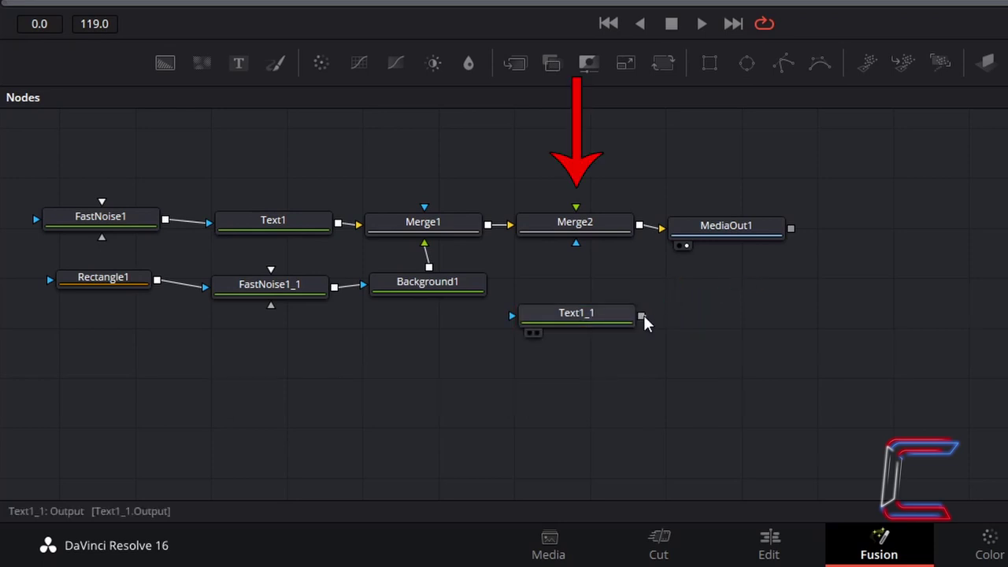
drag(643, 315, 575, 209)
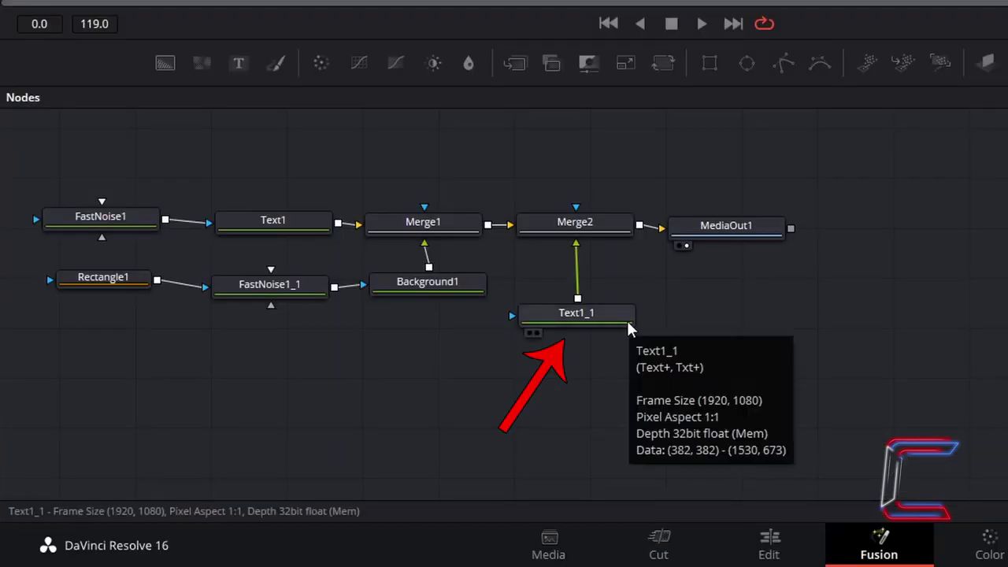
Set Text1_1's fill opacity to 0.65 in its Shading settings
click(626, 317)
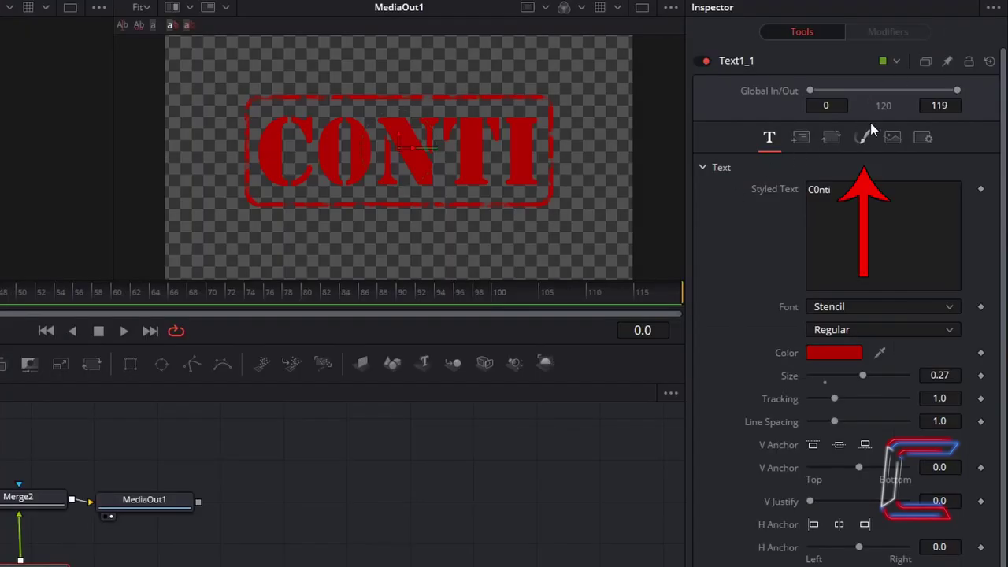
click(869, 142)
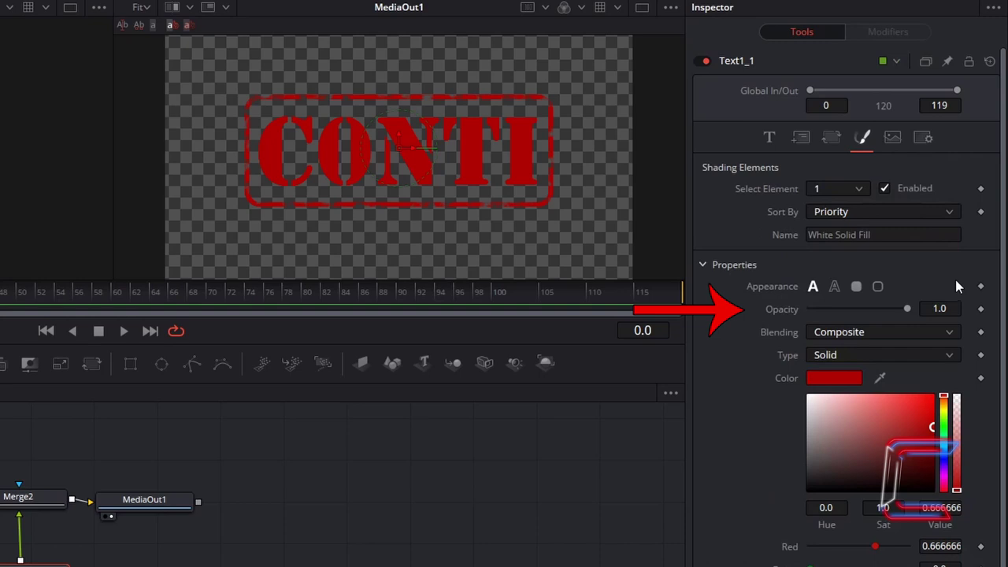
click(940, 308)
key(BackSpace)
text(.65)
key(Tab)
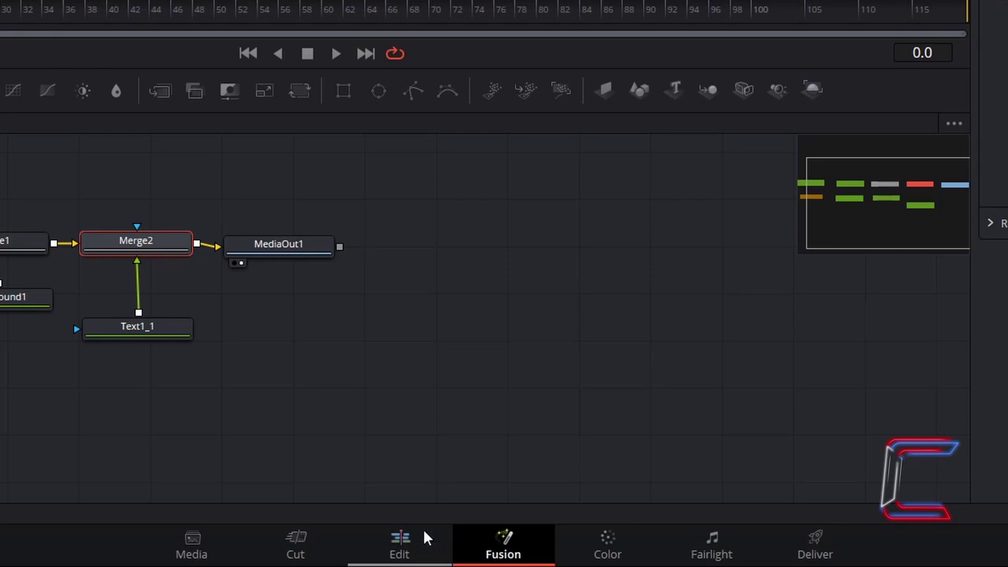
On the Edit page, set the CONTI stamp clip's Transform Rotation Angle to -45 in the Inspector
click(423, 536)
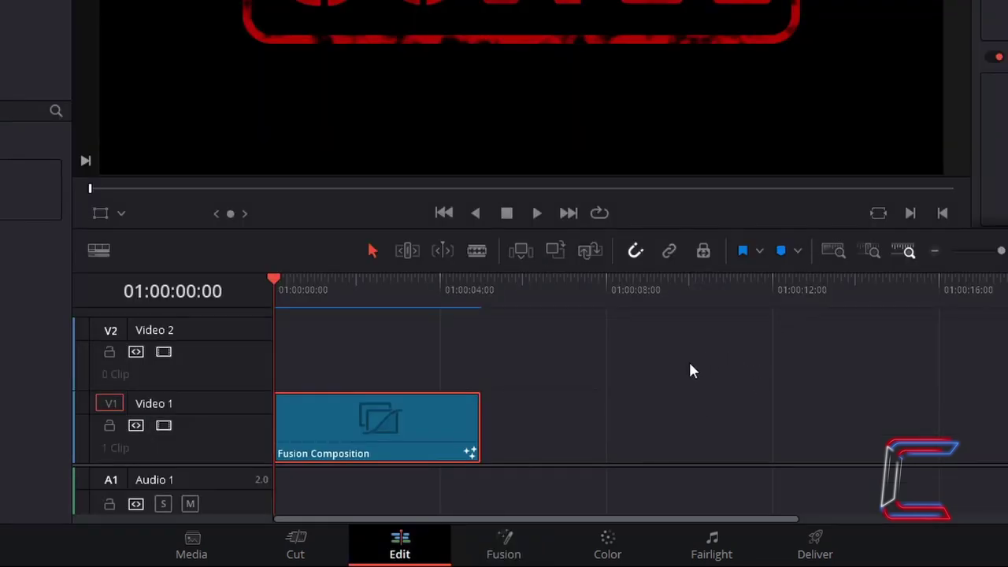
click(932, 9)
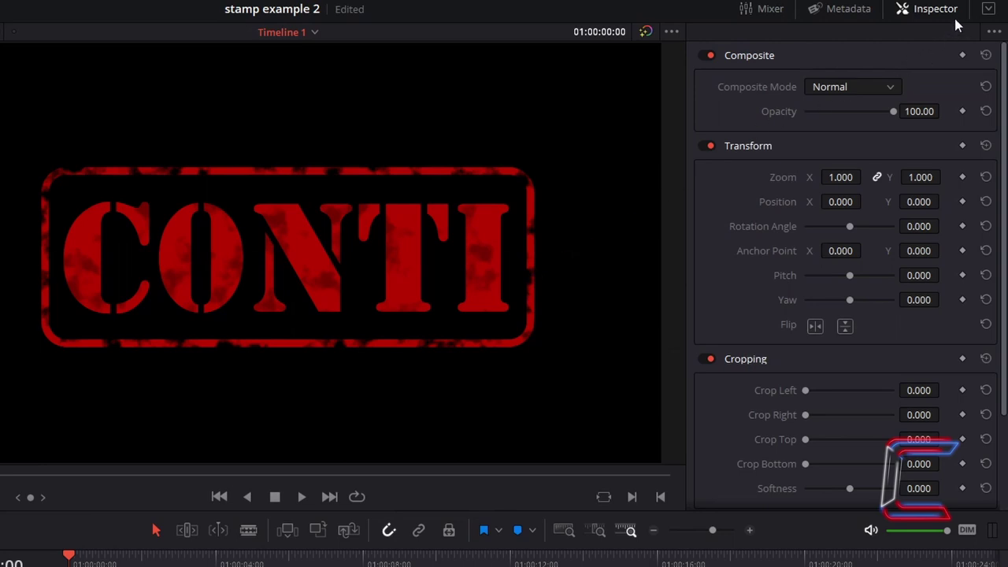
double_click(938, 221)
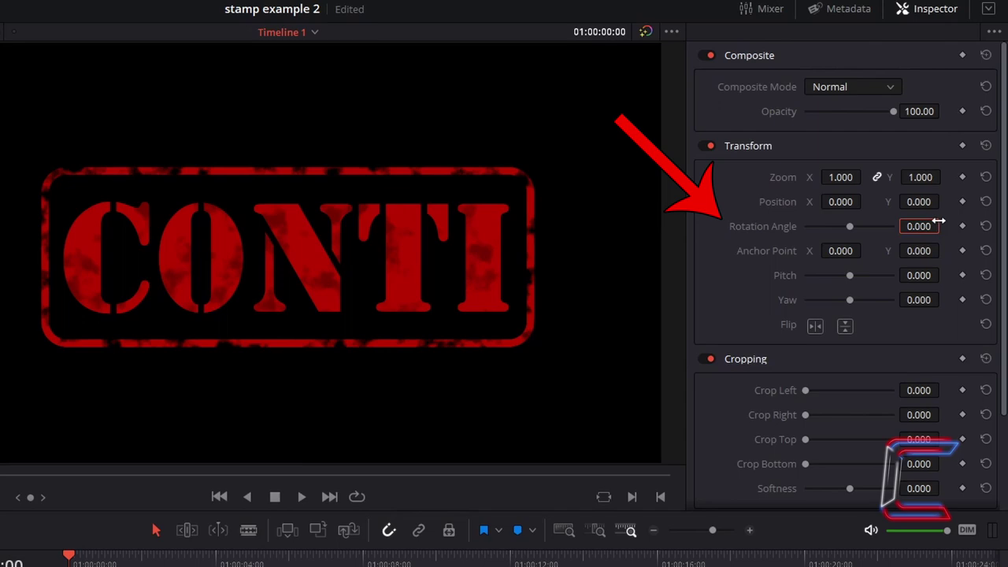
text(-45)
key(Return)
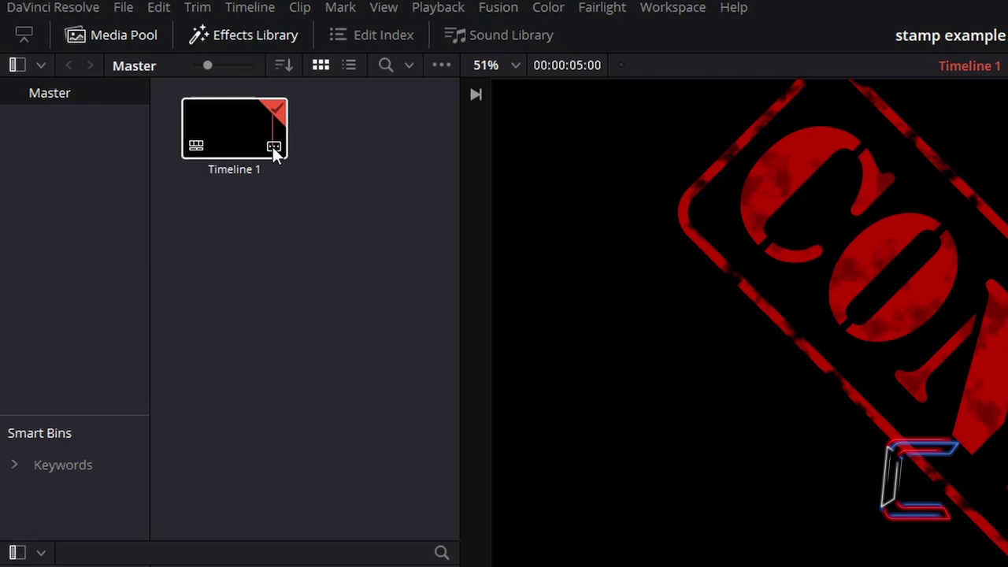
mouse_move(273, 149)
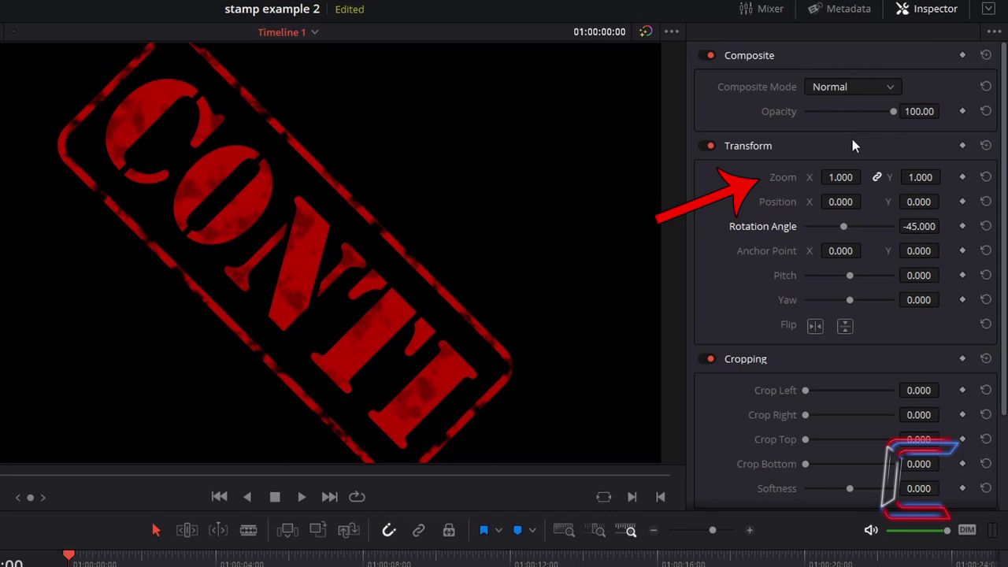
Set the stamp clip's Zoom to 15 and add a starting zoom keyframe
click(842, 177)
text(15)
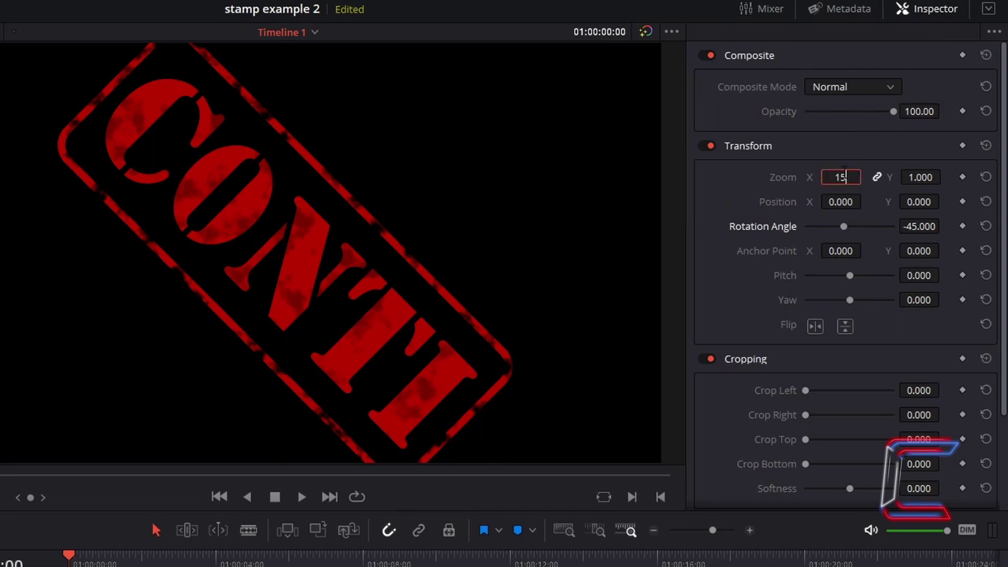
key(Return)
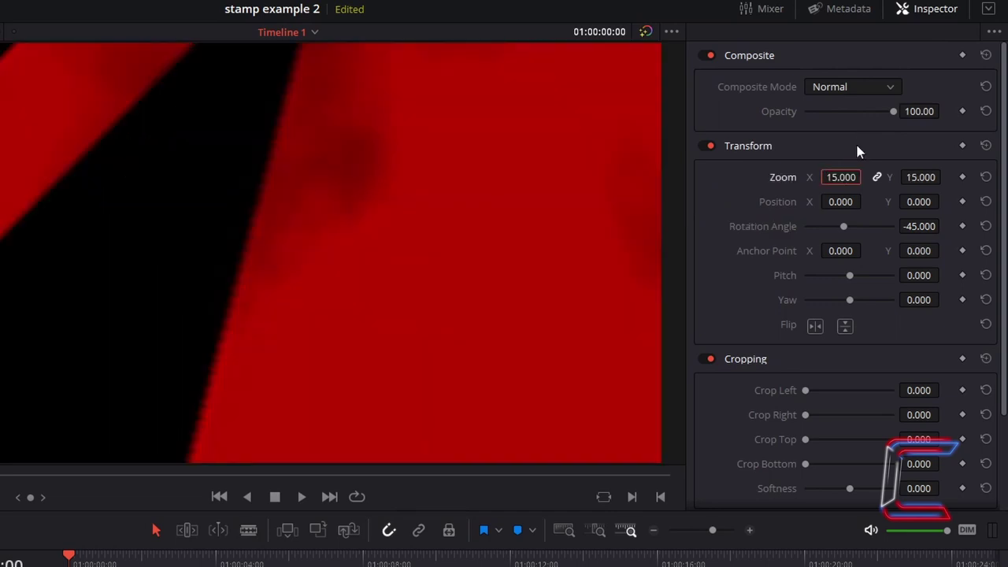
click(962, 178)
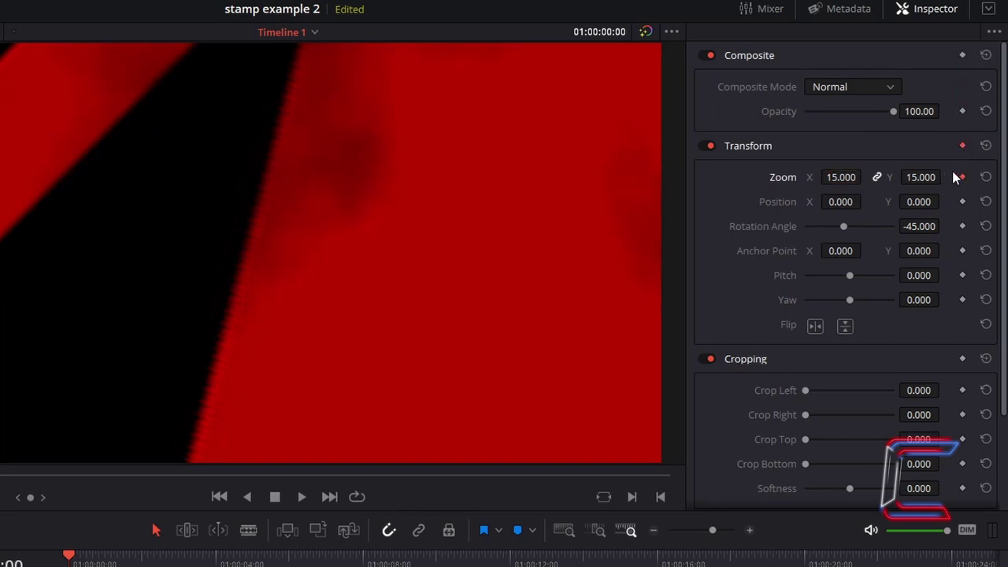
Set Opacity to 0 and add a starting opacity keyframe
click(918, 111)
key(Return)
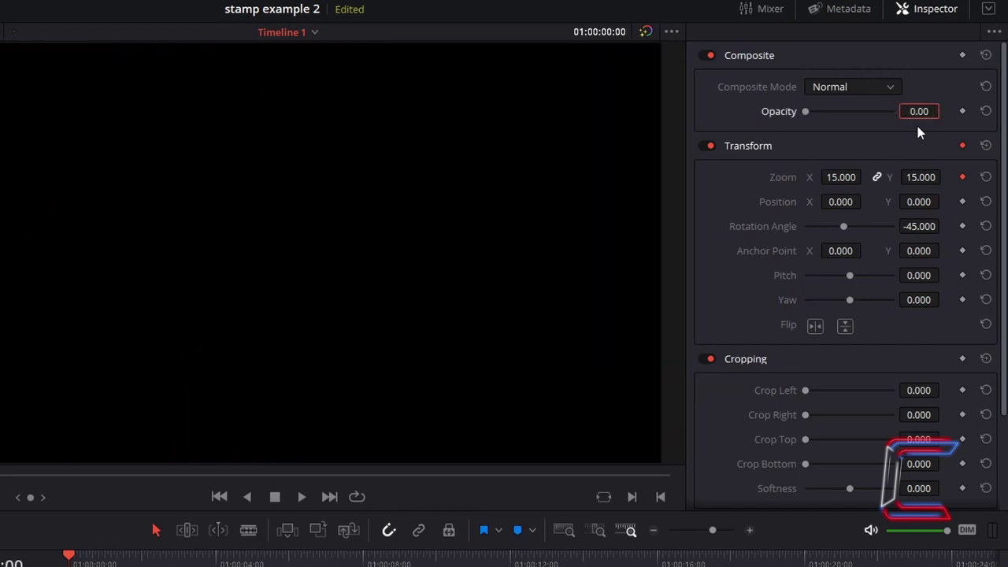
click(962, 111)
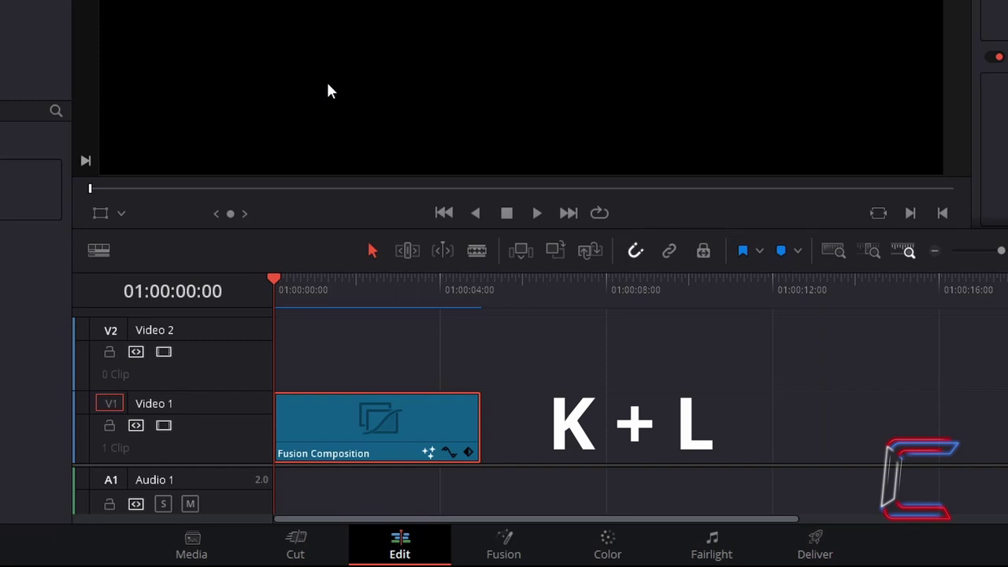
At about frame 12, raise Opacity to 100 and keyframe it
key(k+l)
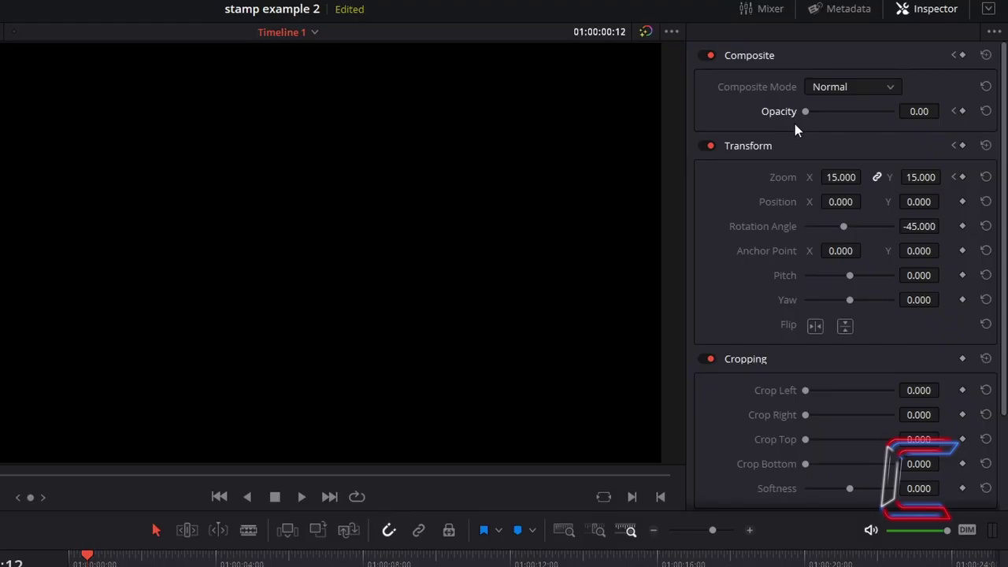
drag(805, 112, 903, 114)
click(962, 111)
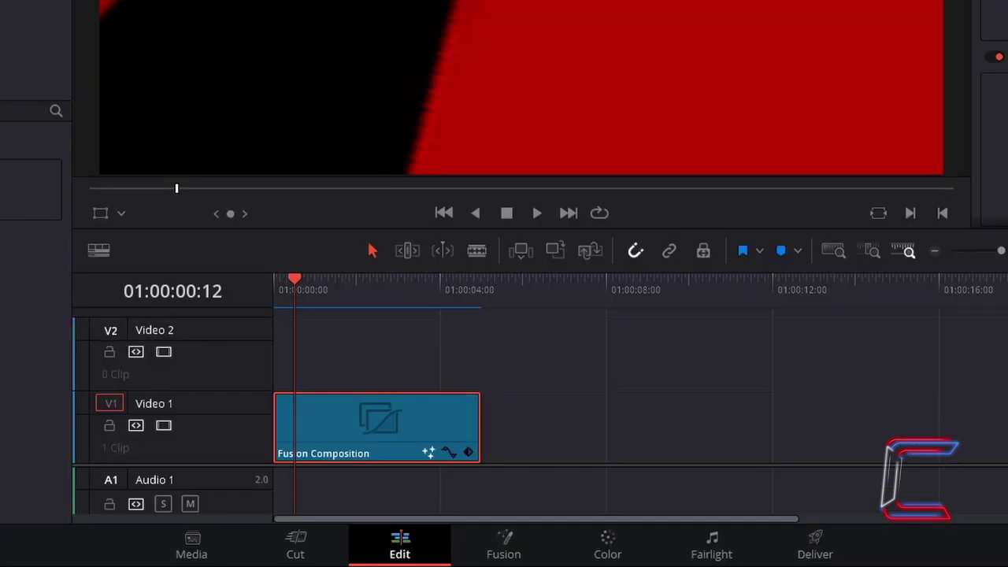
At the one-second mark (01:00:01:00), set Zoom to 0.65
key(space)
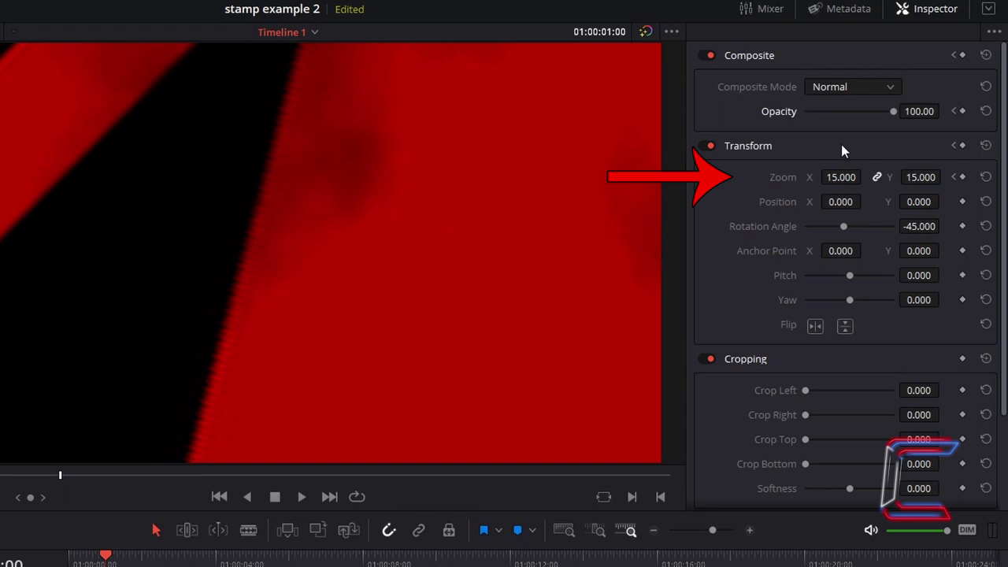
click(840, 178)
text(.65)
key(Return)
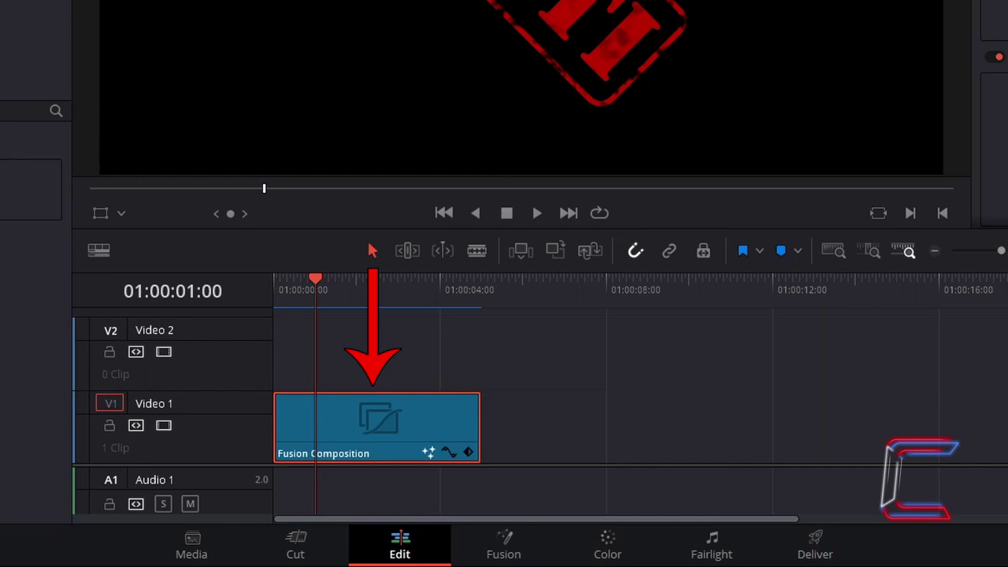
Drag the Fusion Composition stamp clip to V2 and place the old-envelope image from the Media Pool on V1
drag(376, 406, 378, 333)
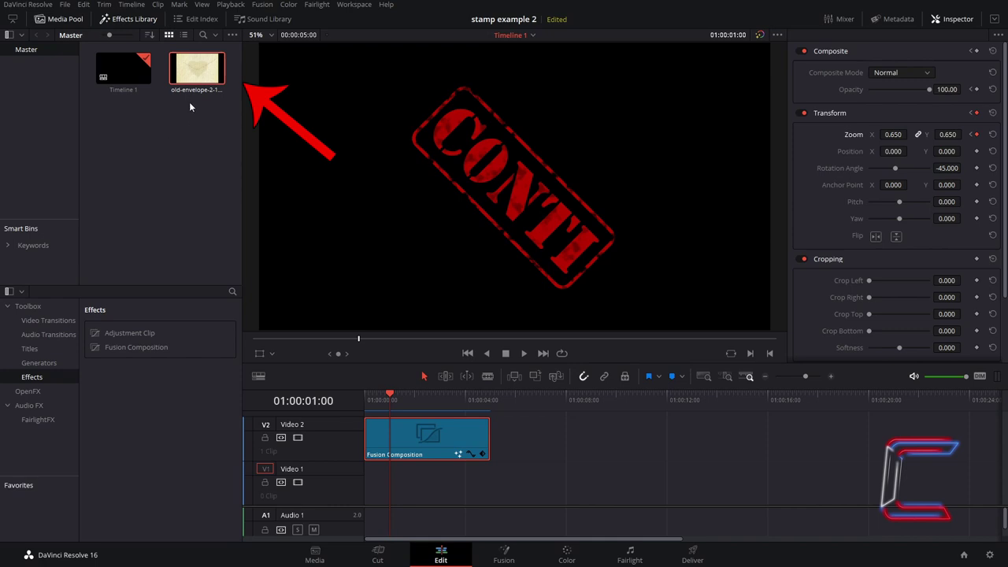
drag(185, 76, 376, 486)
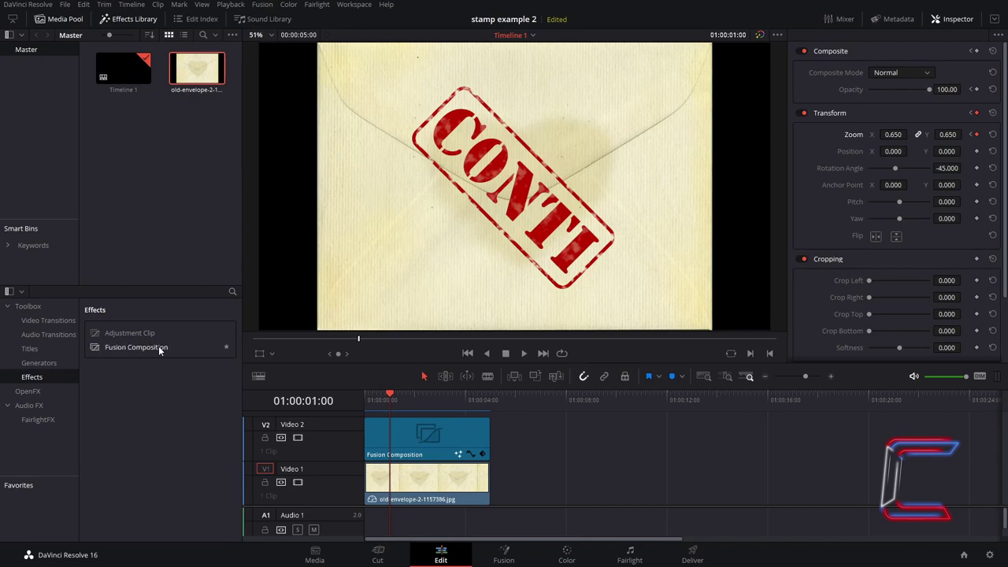